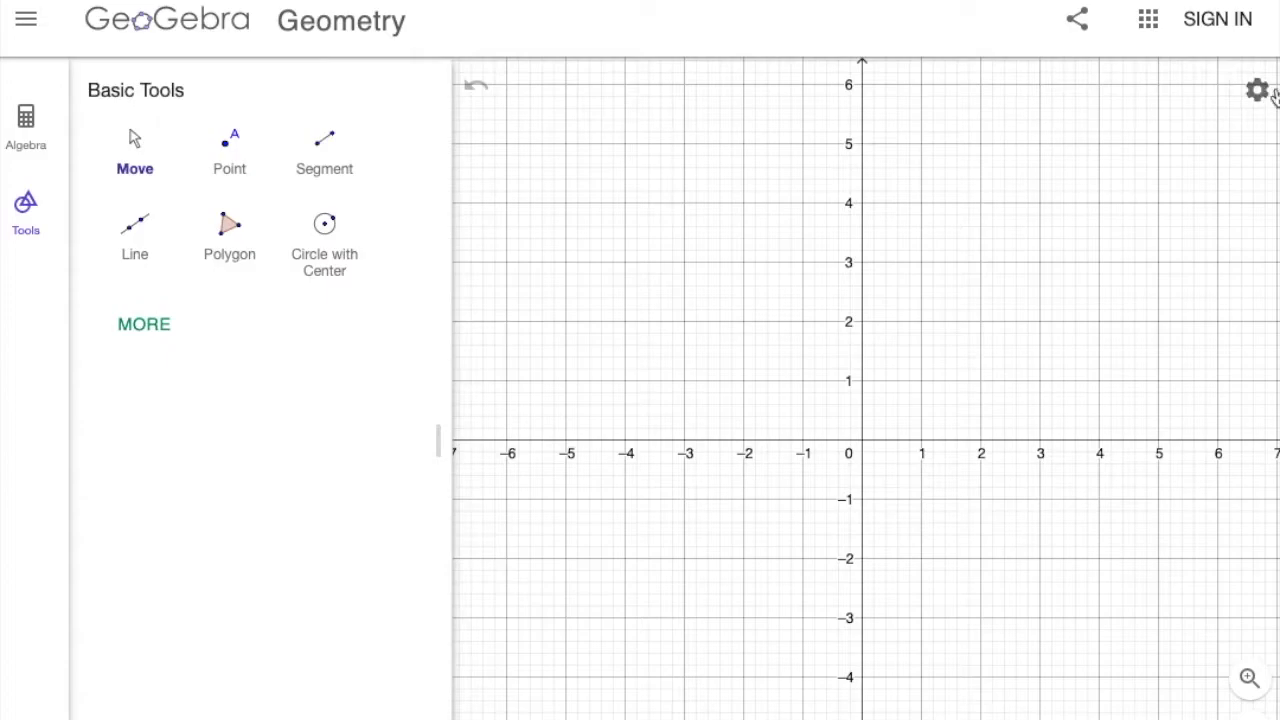
left_click(1008, 217)
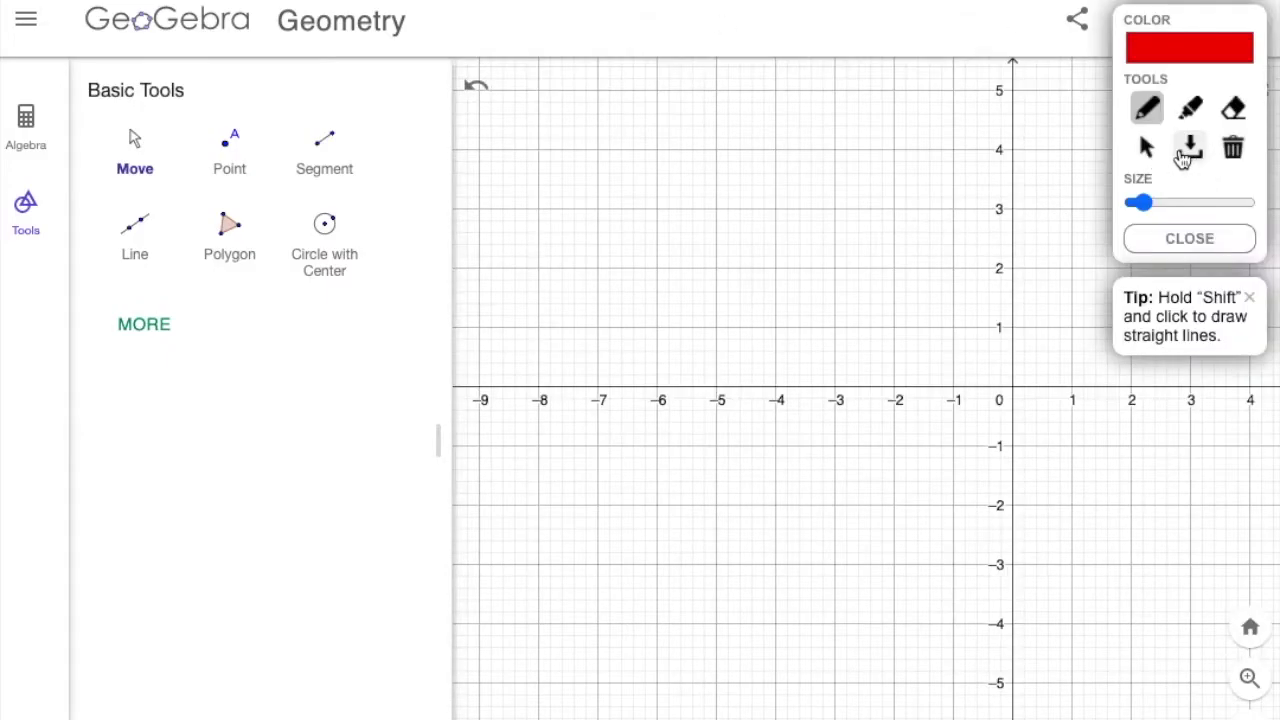
left_click(947, 190)
left_click(700, 100)
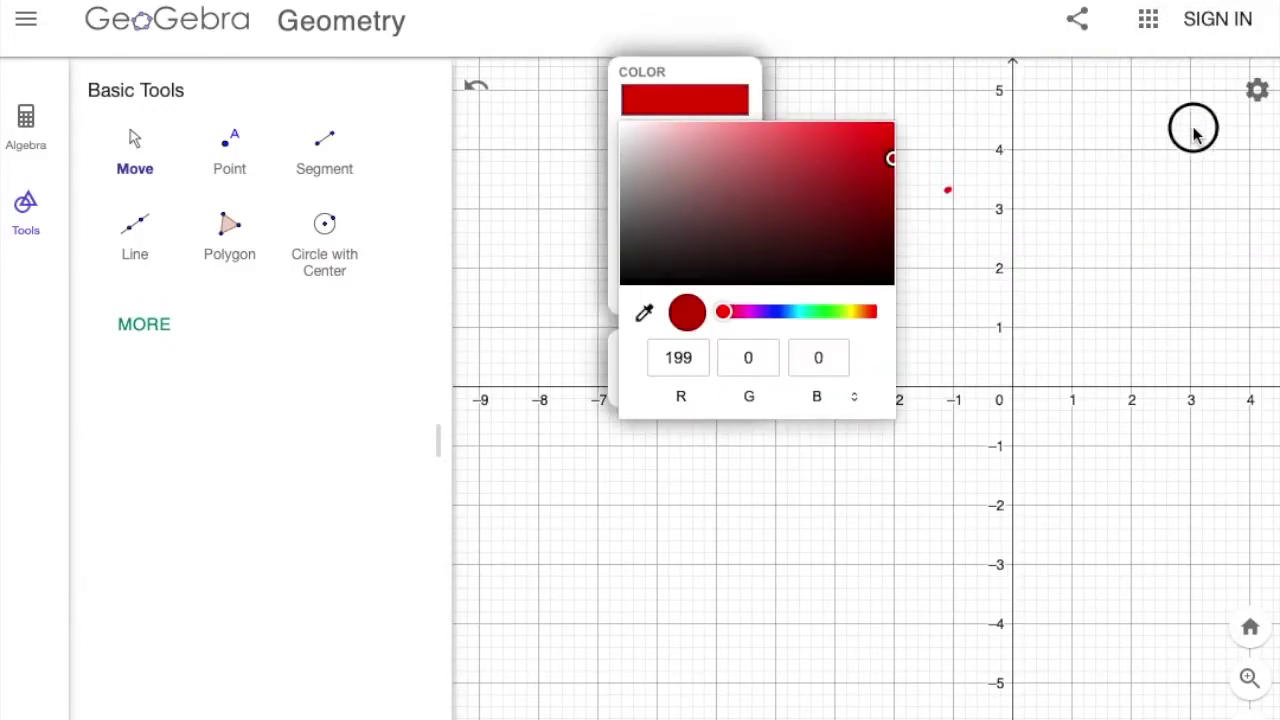
mouse_move(975, 212)
left_mouse_down()
mouse_move(1237, 112)
mouse_move(1229, 100)
left_mouse_up()
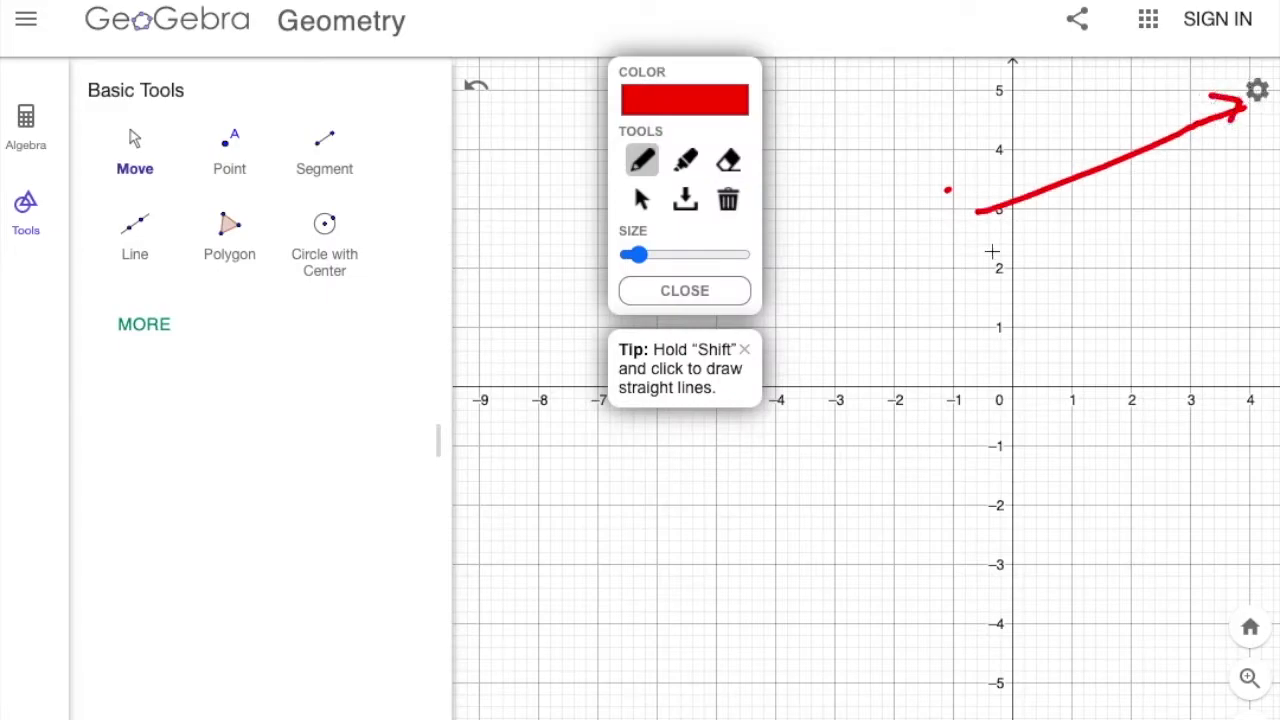
left_click(745, 296)
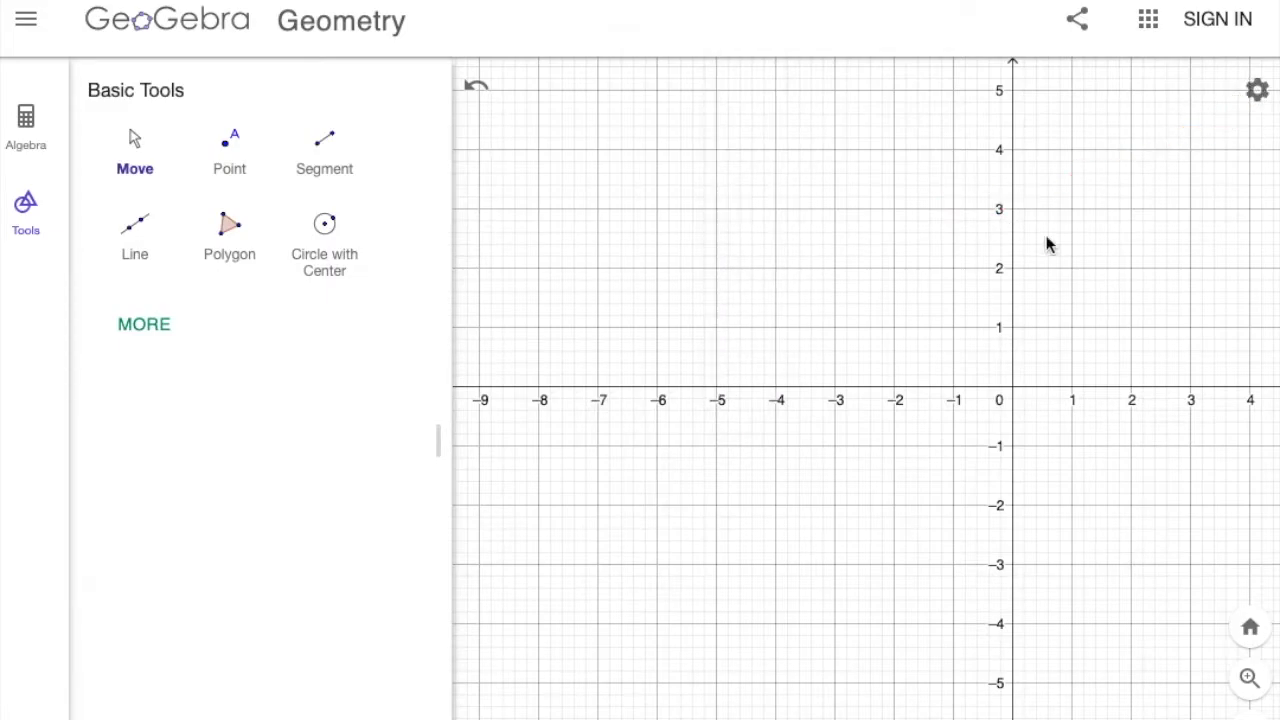
Step: Hide both the coordinate axes and the grid so the construction area is blank
left_click(1257, 93)
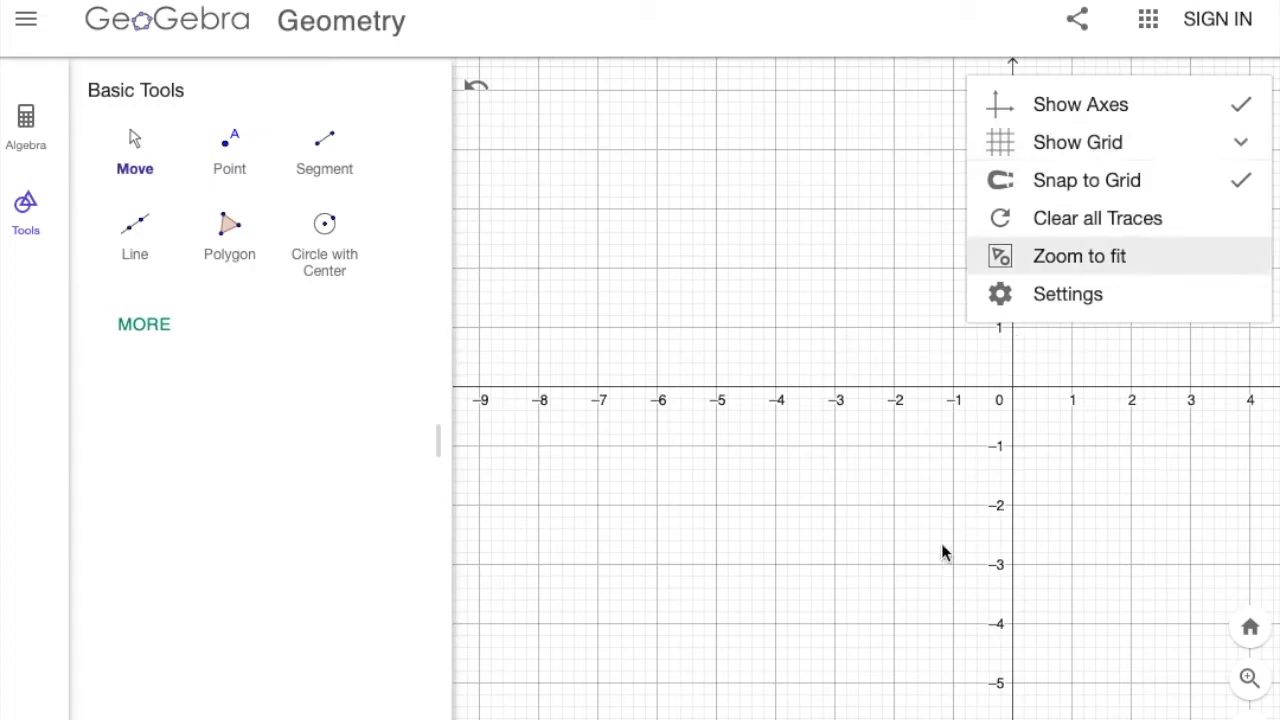
left_click(1243, 115)
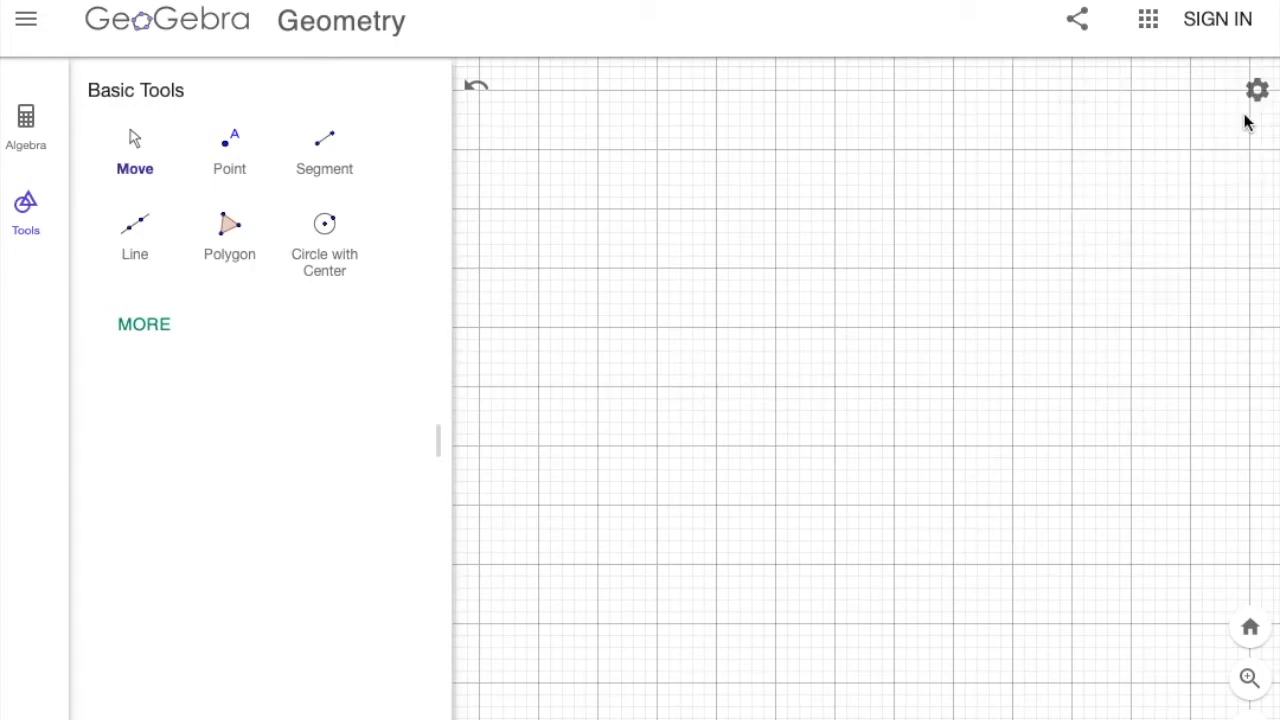
left_click(1255, 88)
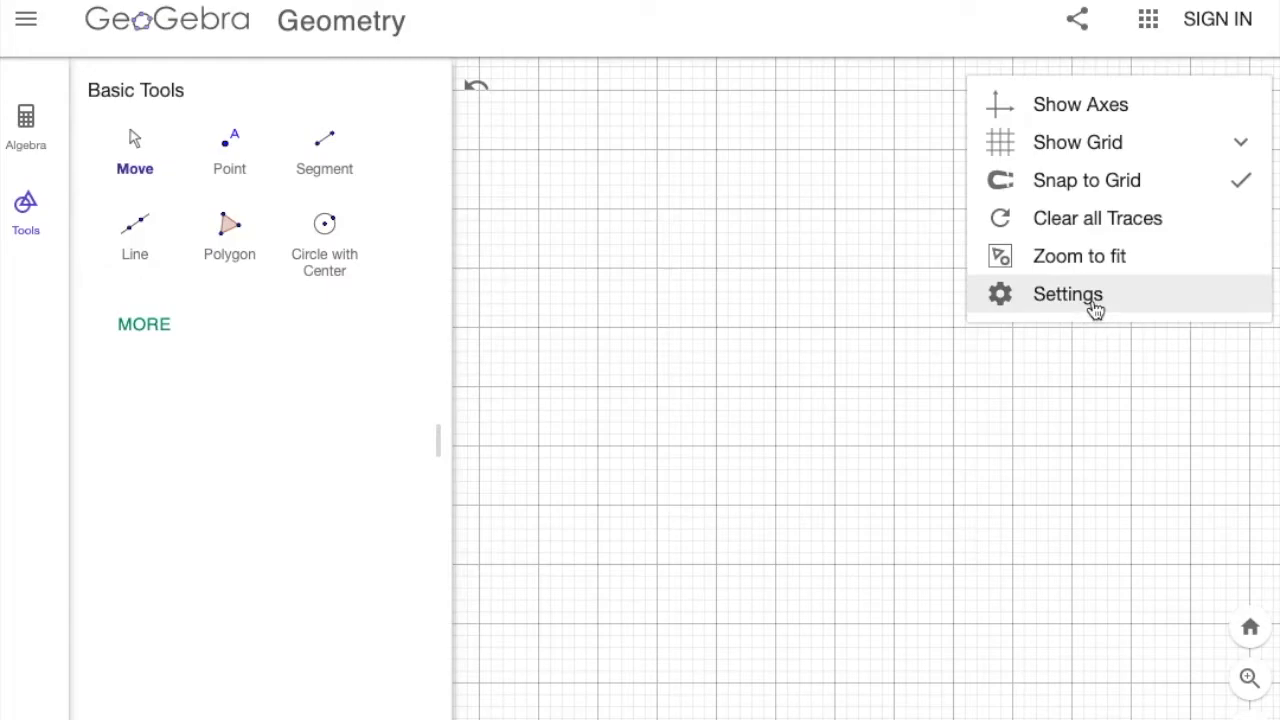
left_click(1096, 310)
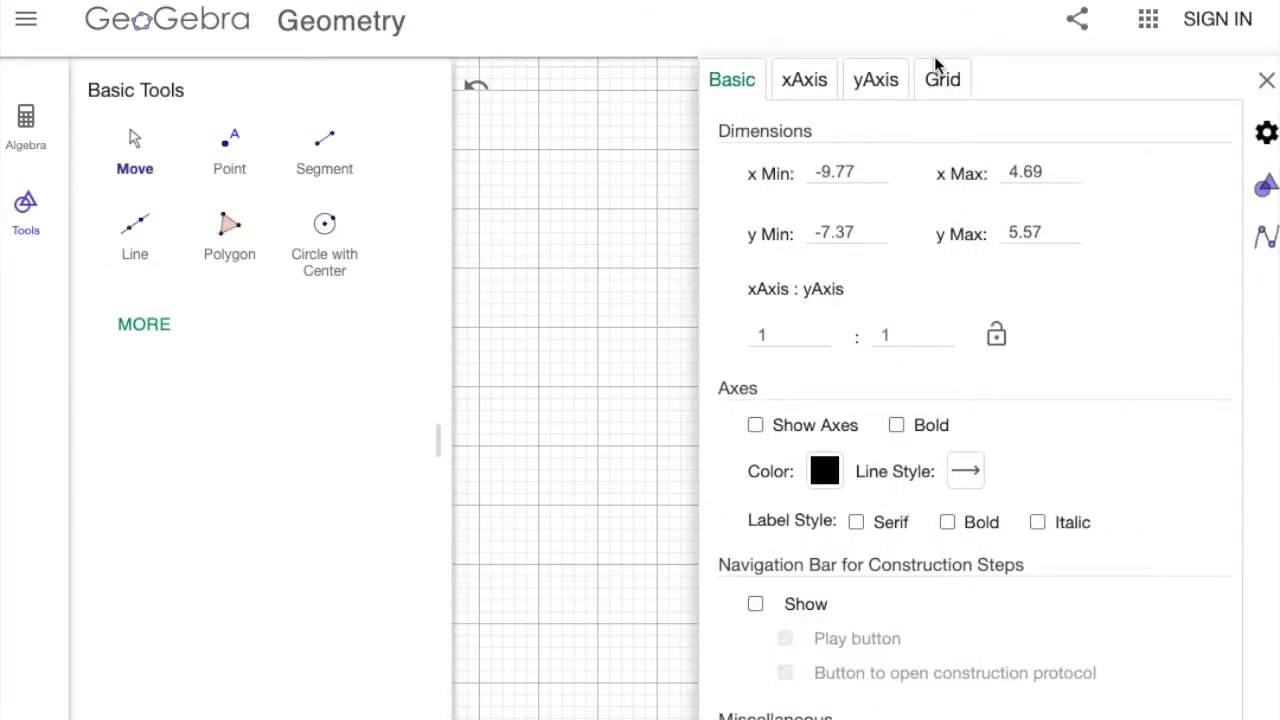
left_click(955, 80)
left_click(745, 124)
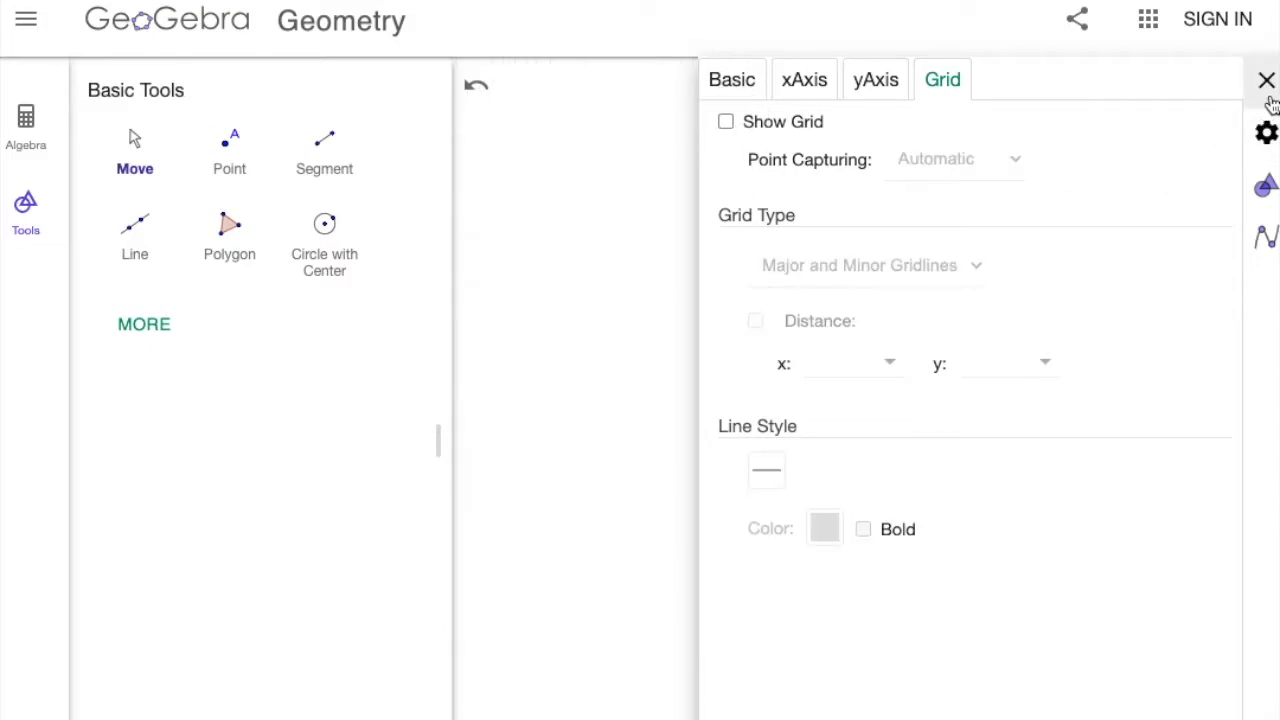
left_click(1268, 96)
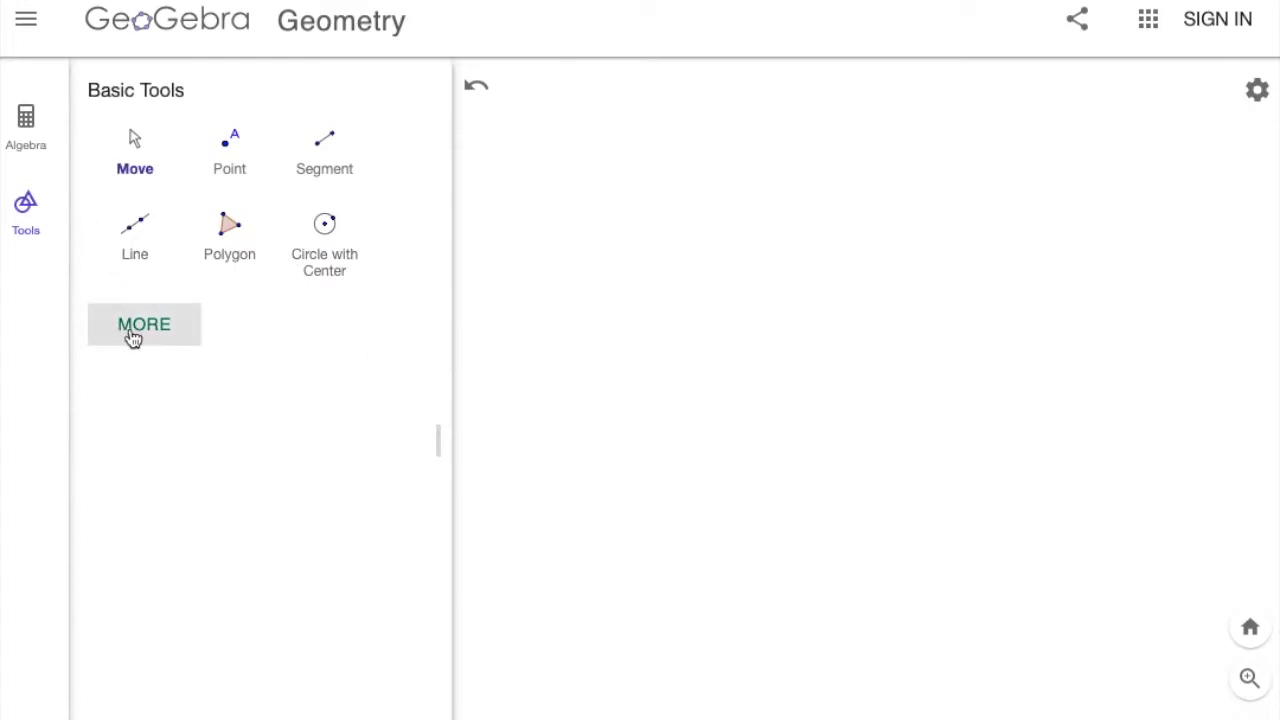
Step: Add a text label reading "My Name P3" near the upper-left corner of the canvas
left_click(121, 348)
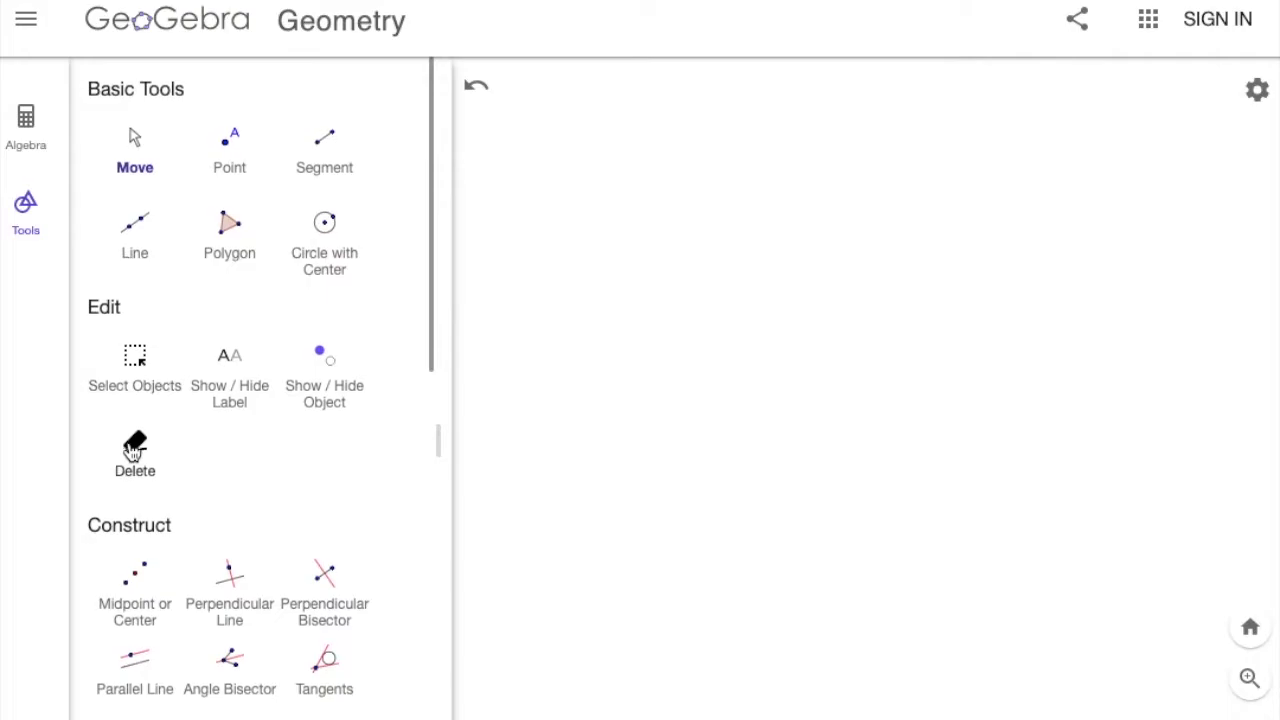
scroll(131, 449, "down", 10)
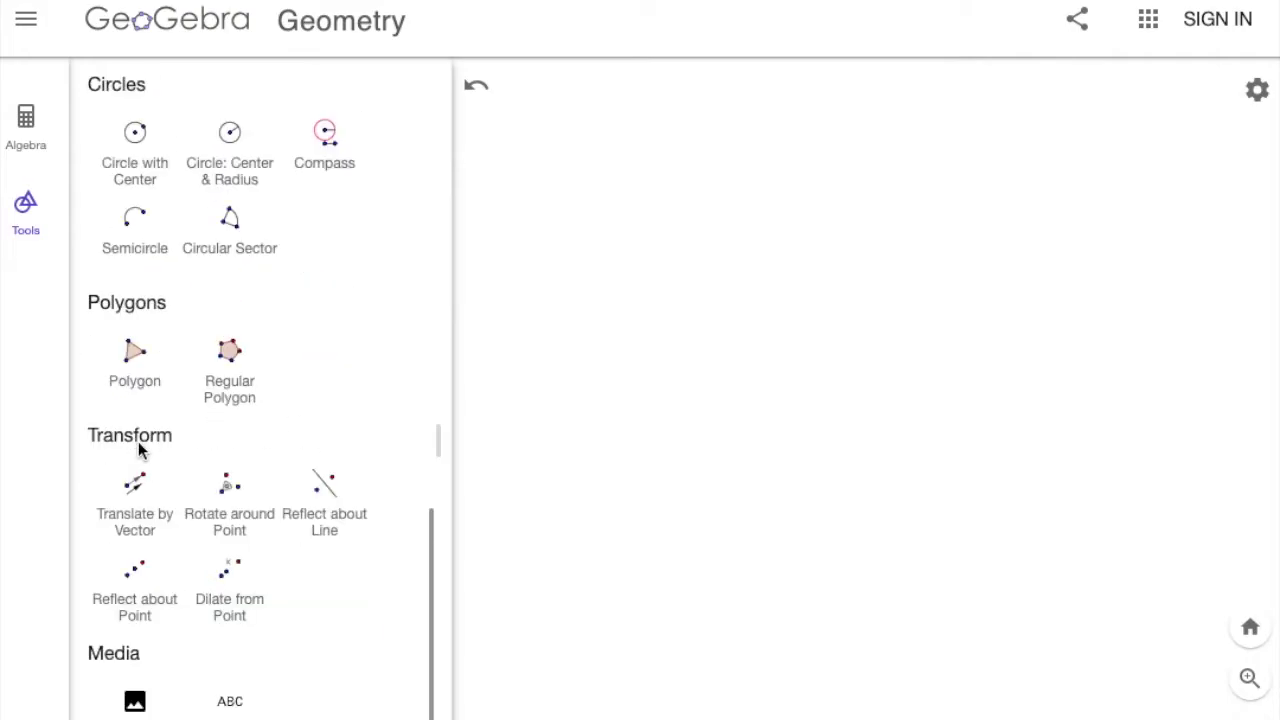
left_click(242, 708)
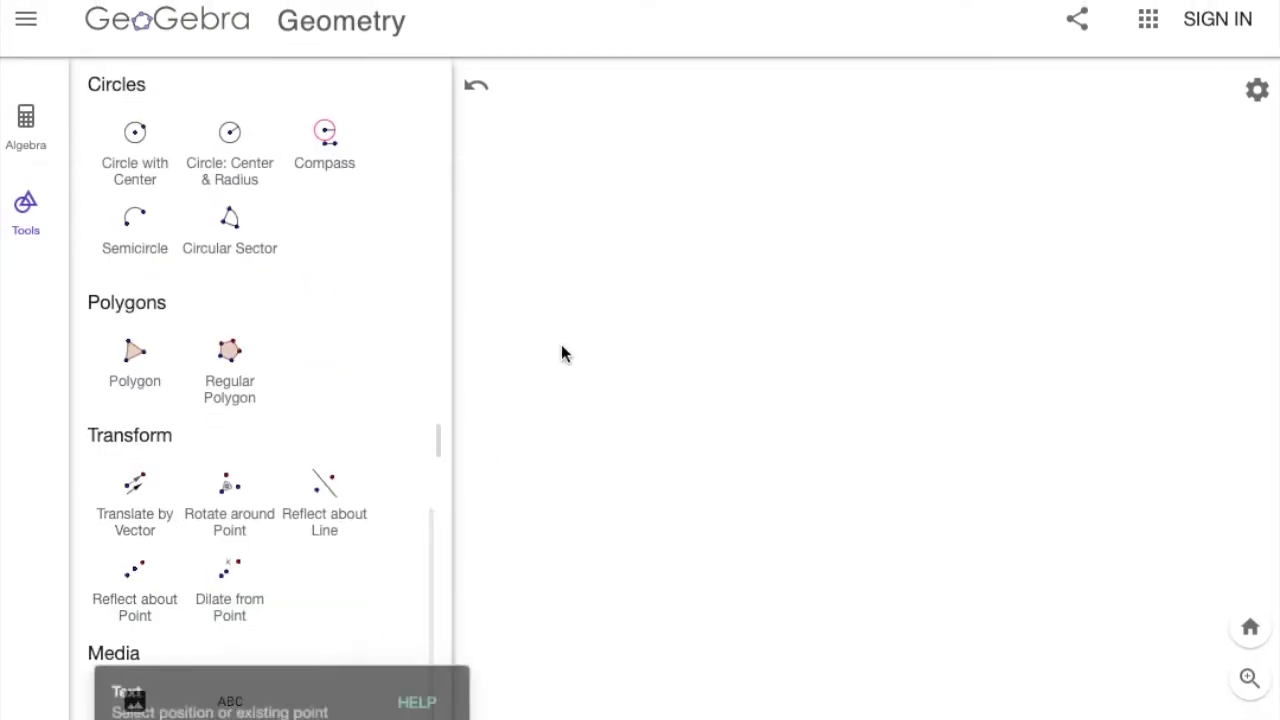
left_click(533, 117)
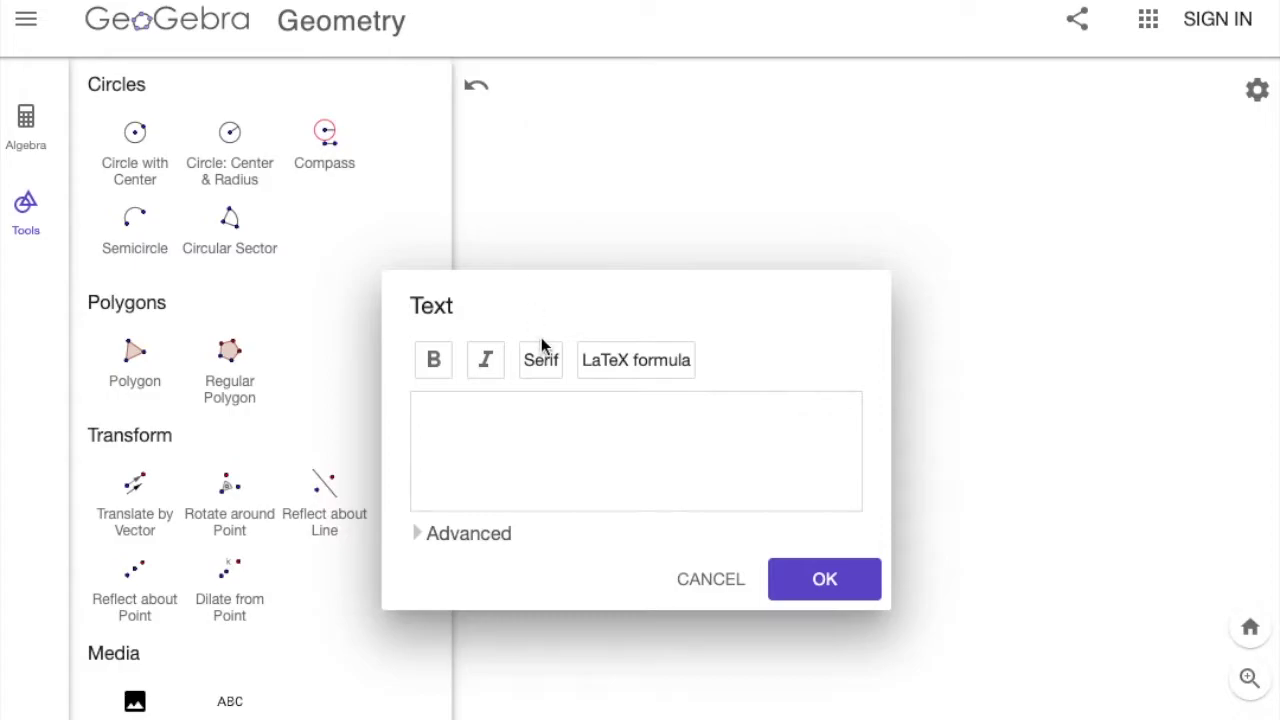
left_click(528, 442)
type("My Name Period")
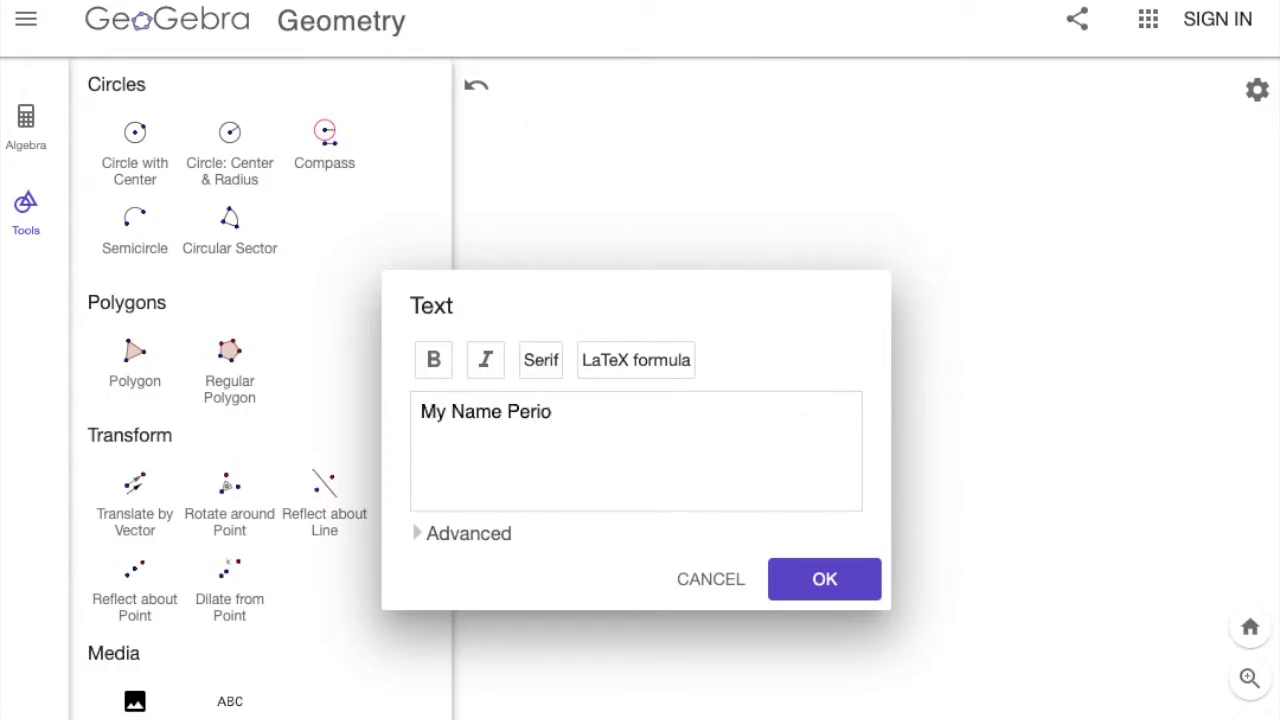
key("BackSpace")
key("BackSpace")
type("3")
left_click(857, 583)
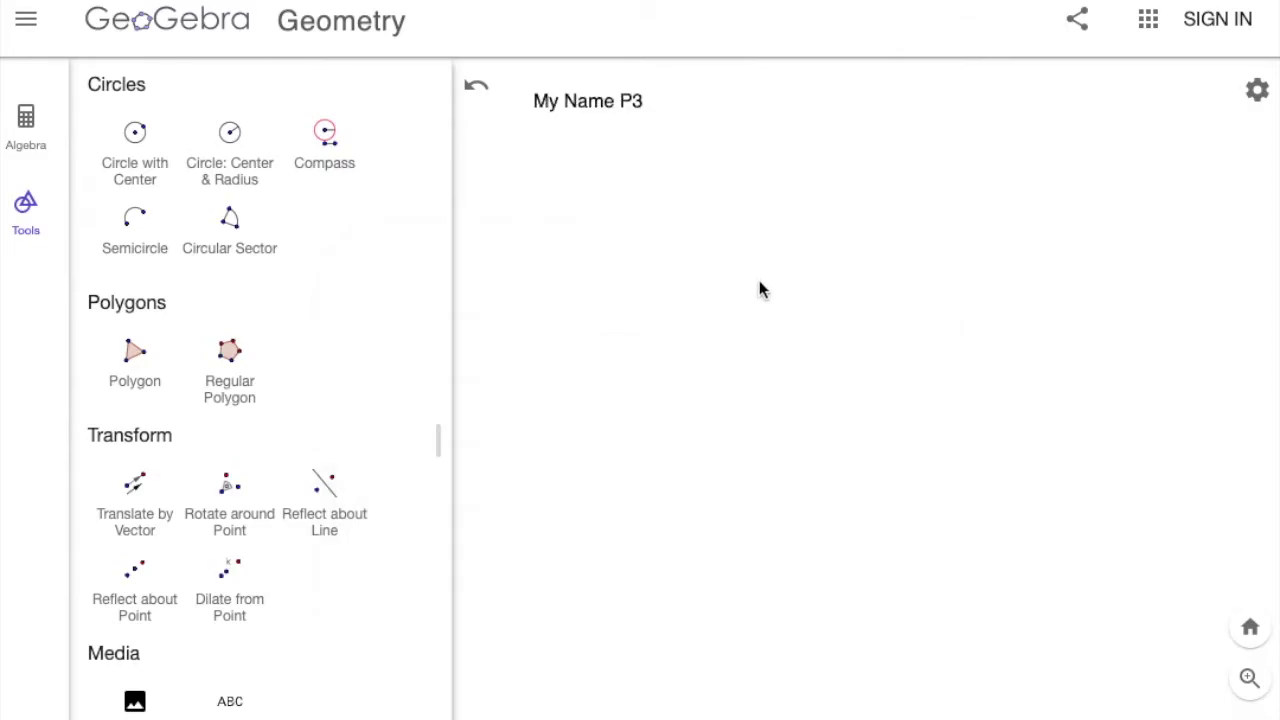
Step: Move the "My Name P3" label slightly closer to the canvas's left edge, leaving its wording as is
scroll(280, 191, "up", 10)
left_click(134, 160)
left_click(588, 120)
left_click_drag(590, 130, 553, 100)
double_click(615, 106)
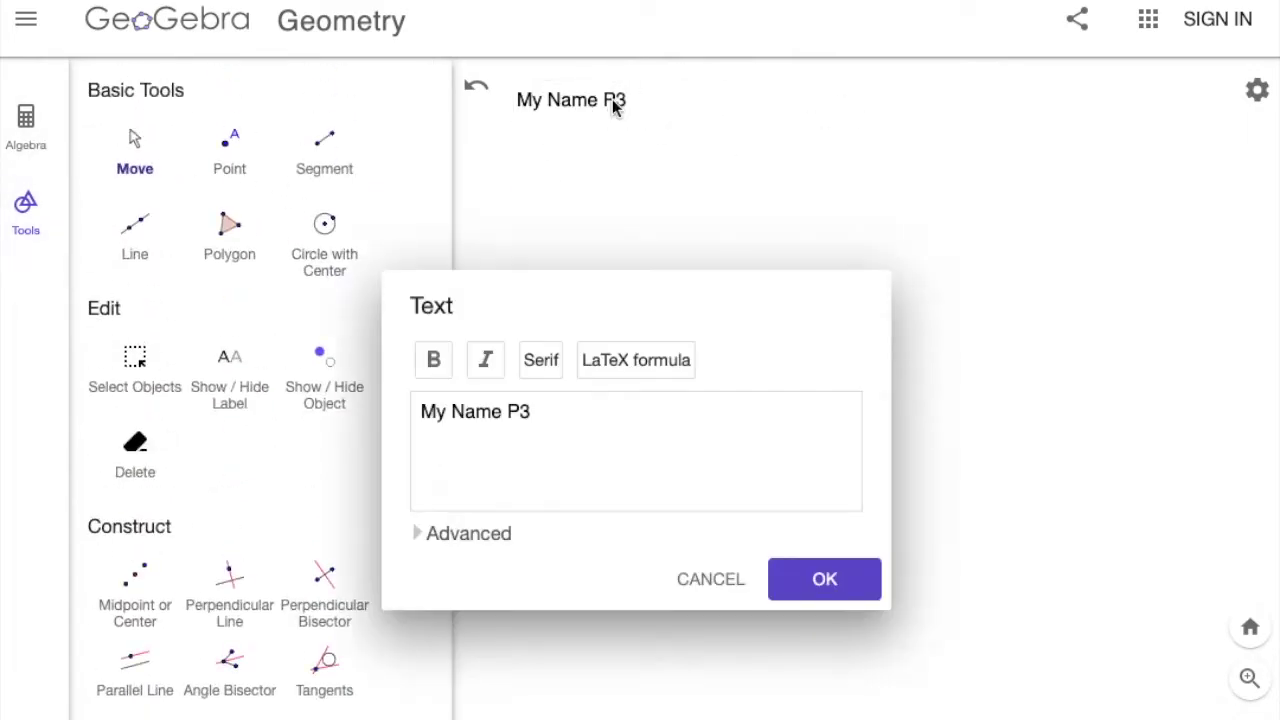
left_click(680, 576)
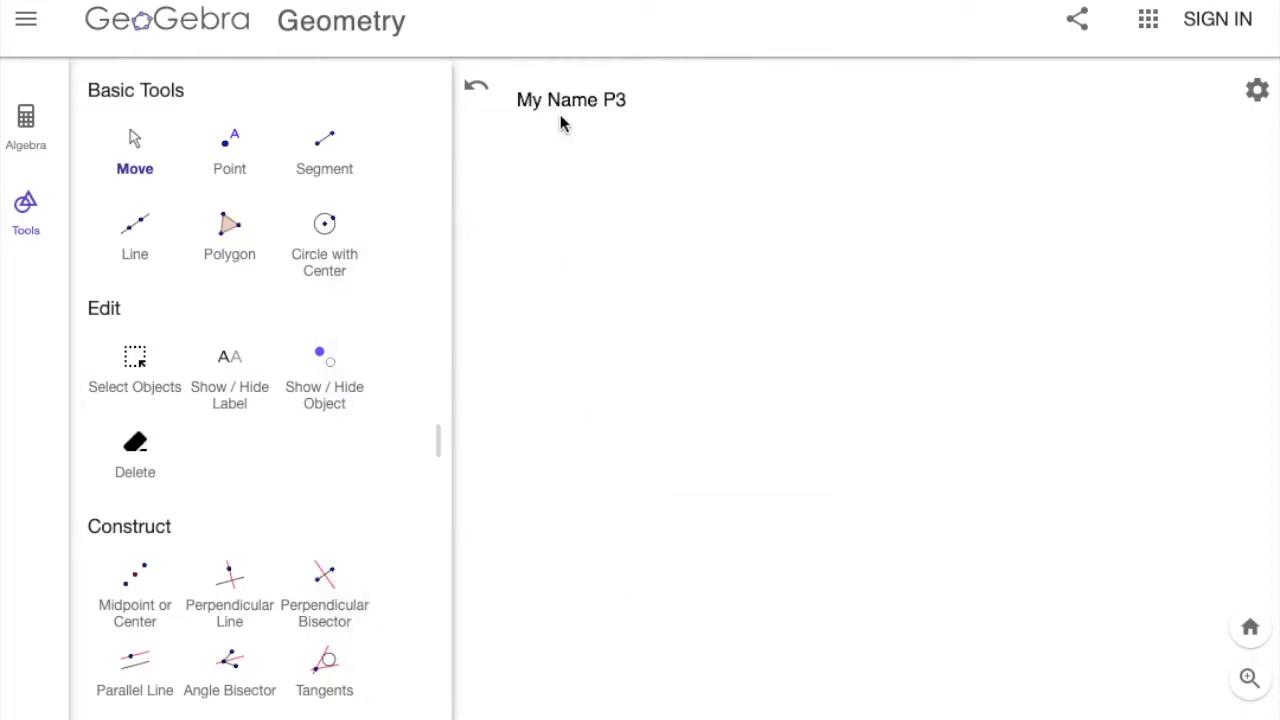
Step: Give the "My Name P3" label a red background colour
double_click(563, 118)
left_click(622, 158)
left_click(720, 200)
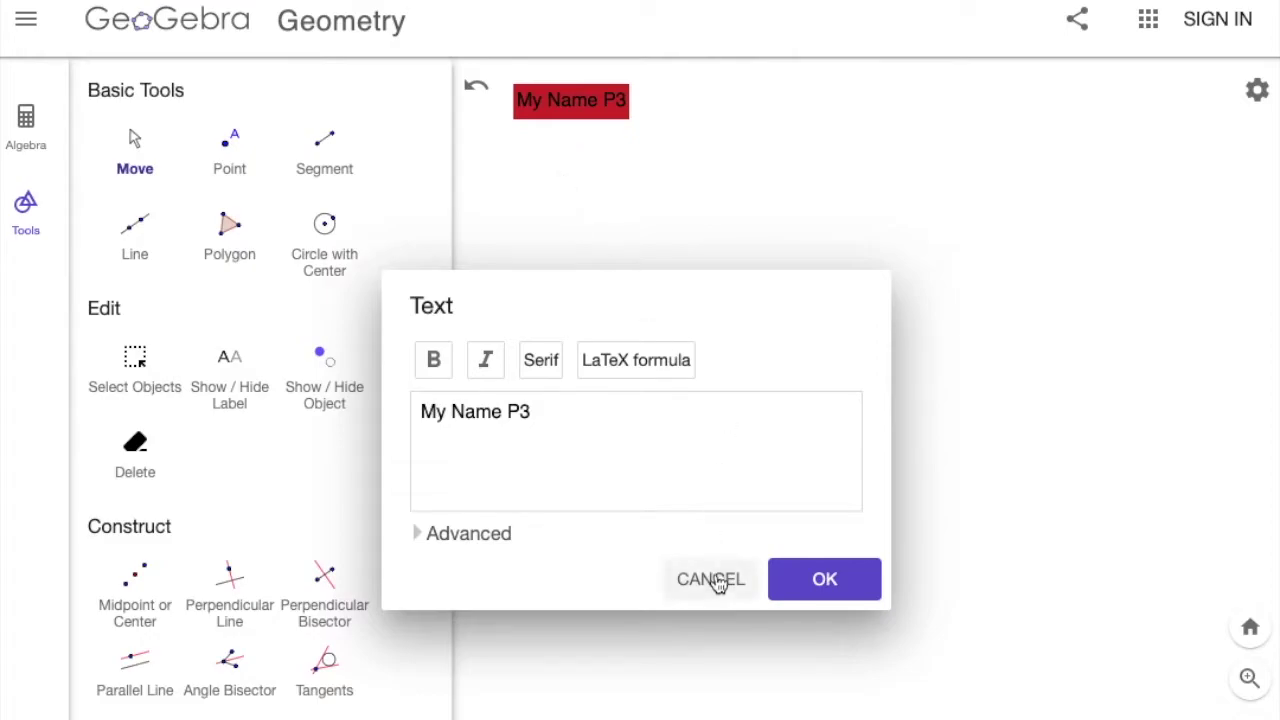
left_click(711, 579)
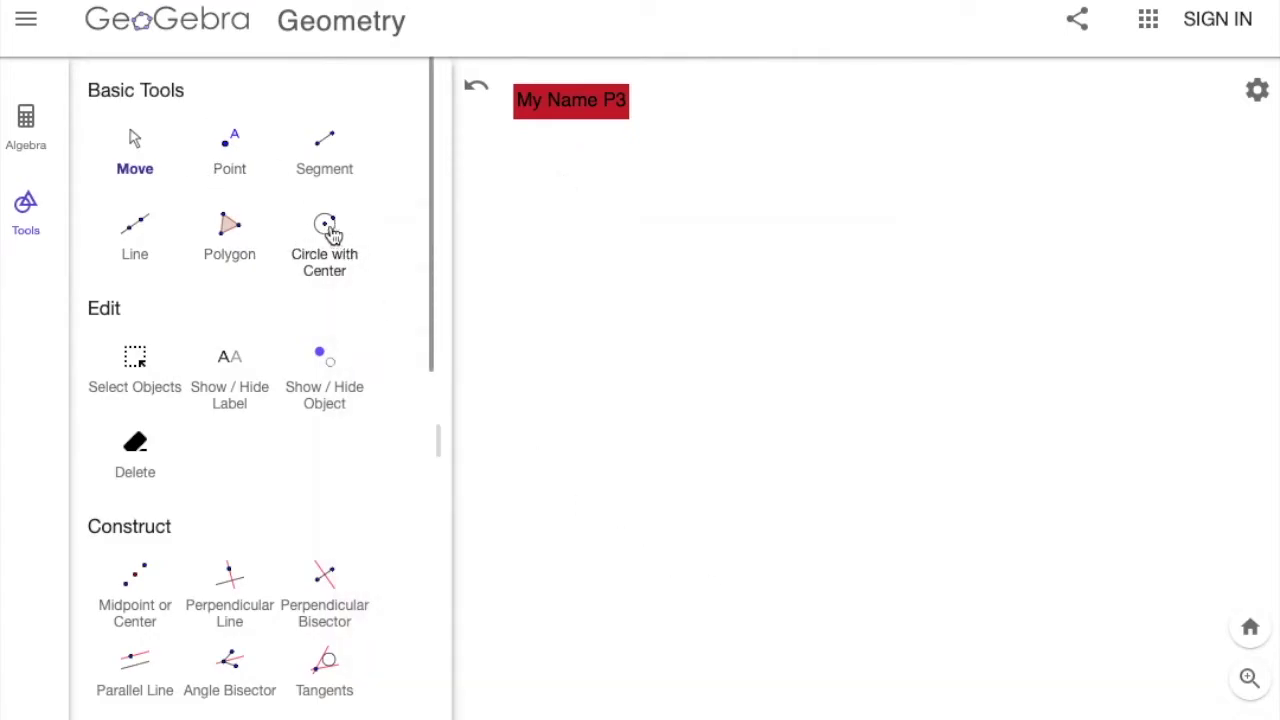
Step: Draw a circle in the middle of the canvas, plus an equal circle centred on its rim point and passing through the first centre
left_click(331, 233)
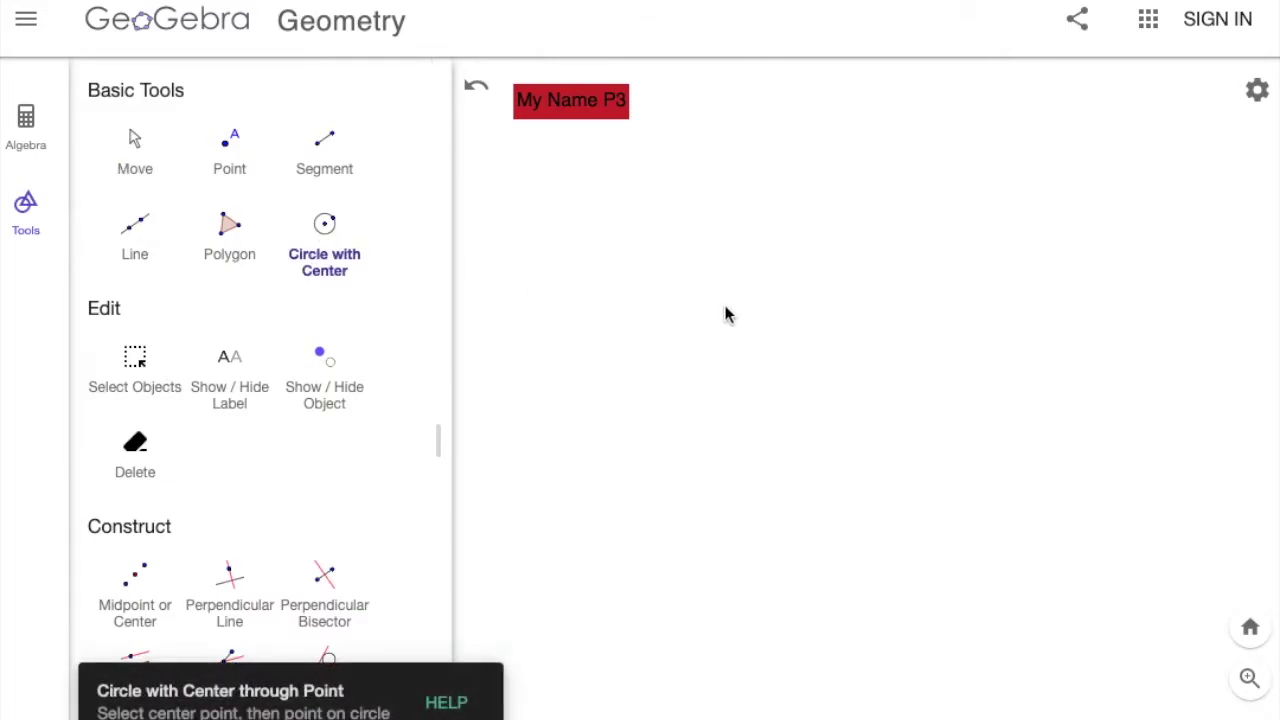
left_click(806, 292)
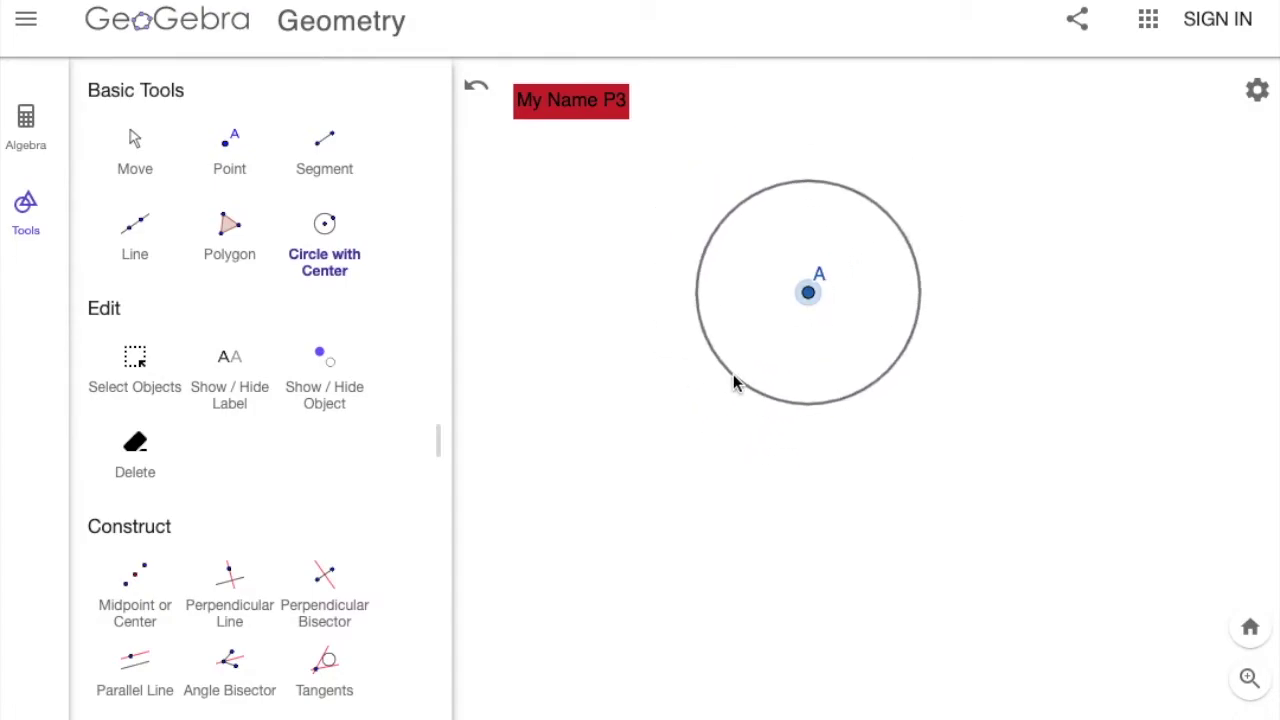
left_click(738, 381)
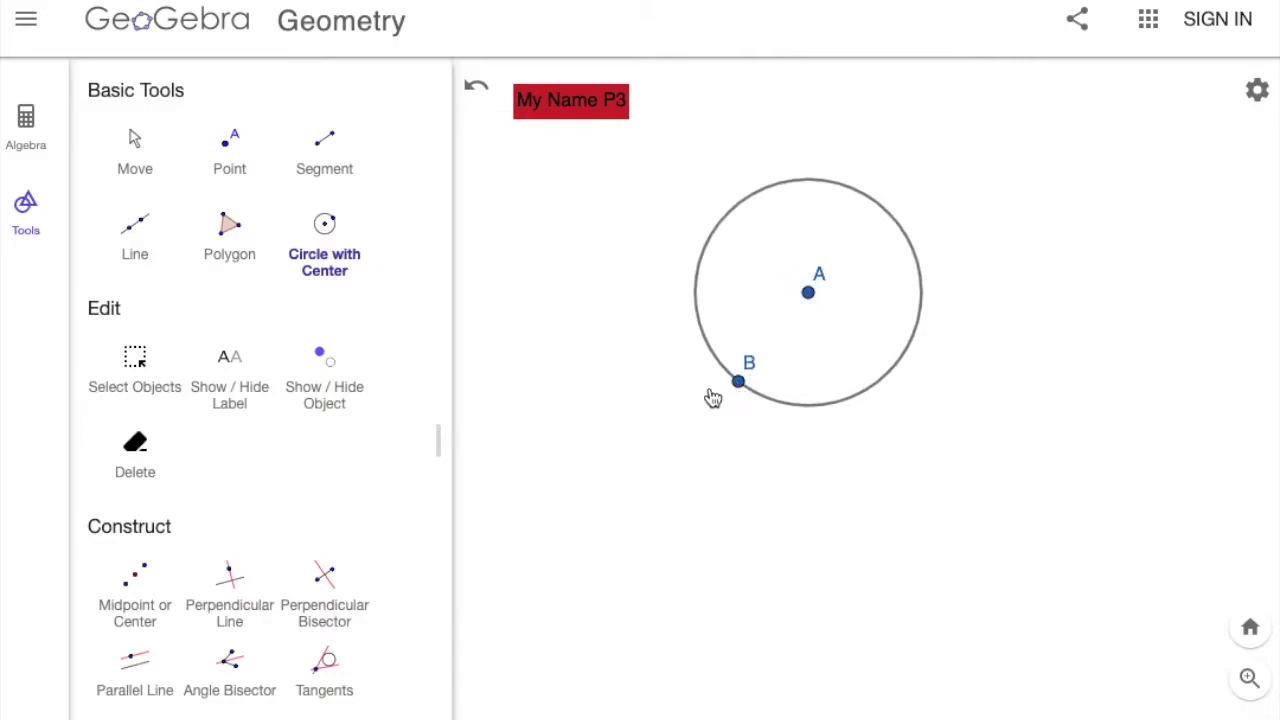
left_click(739, 384)
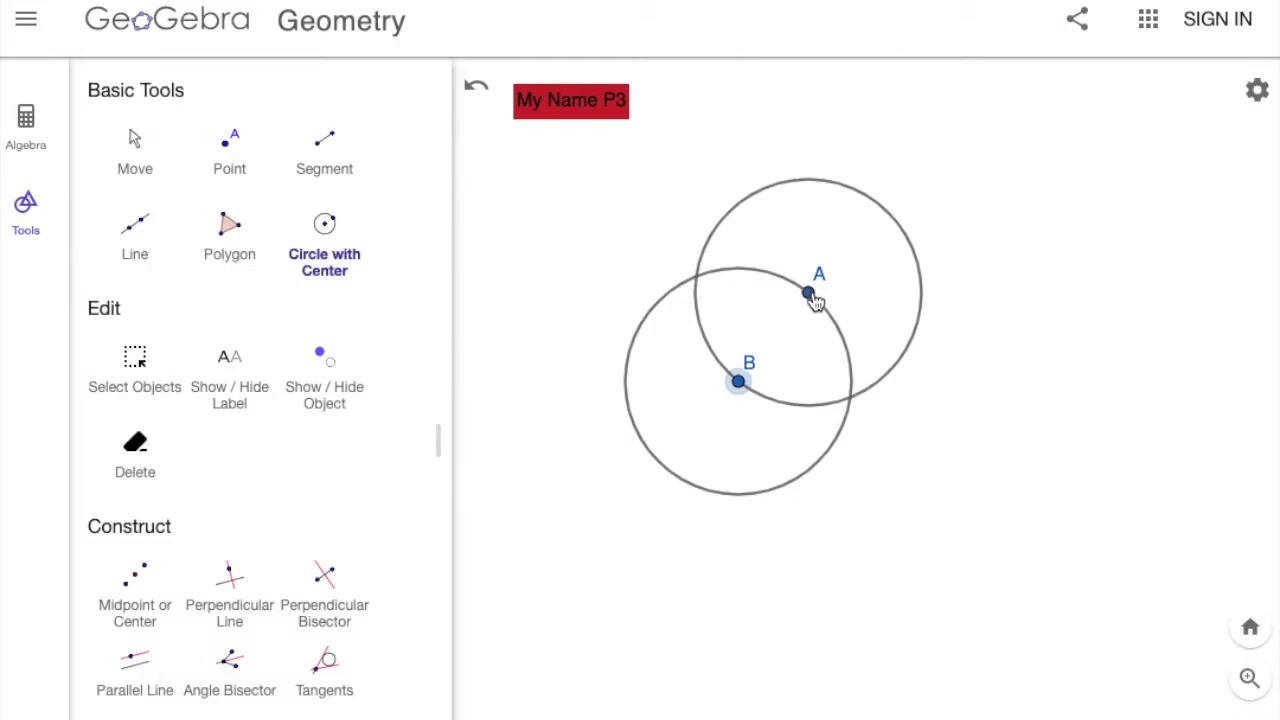
left_click(809, 295)
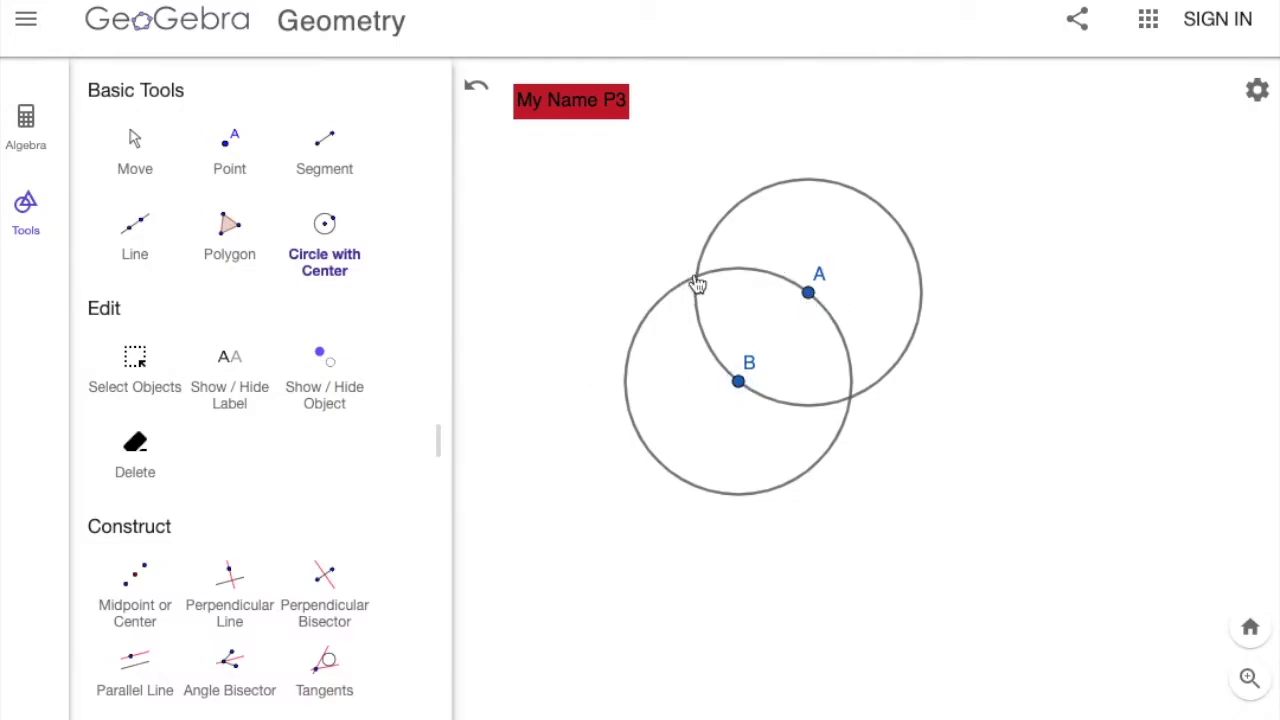
Step: Draw three more circles through point A, centring each on the next intersection clockwise around the first circle, starting at its upper-left crossing with circle B
left_click(697, 280)
left_click(809, 294)
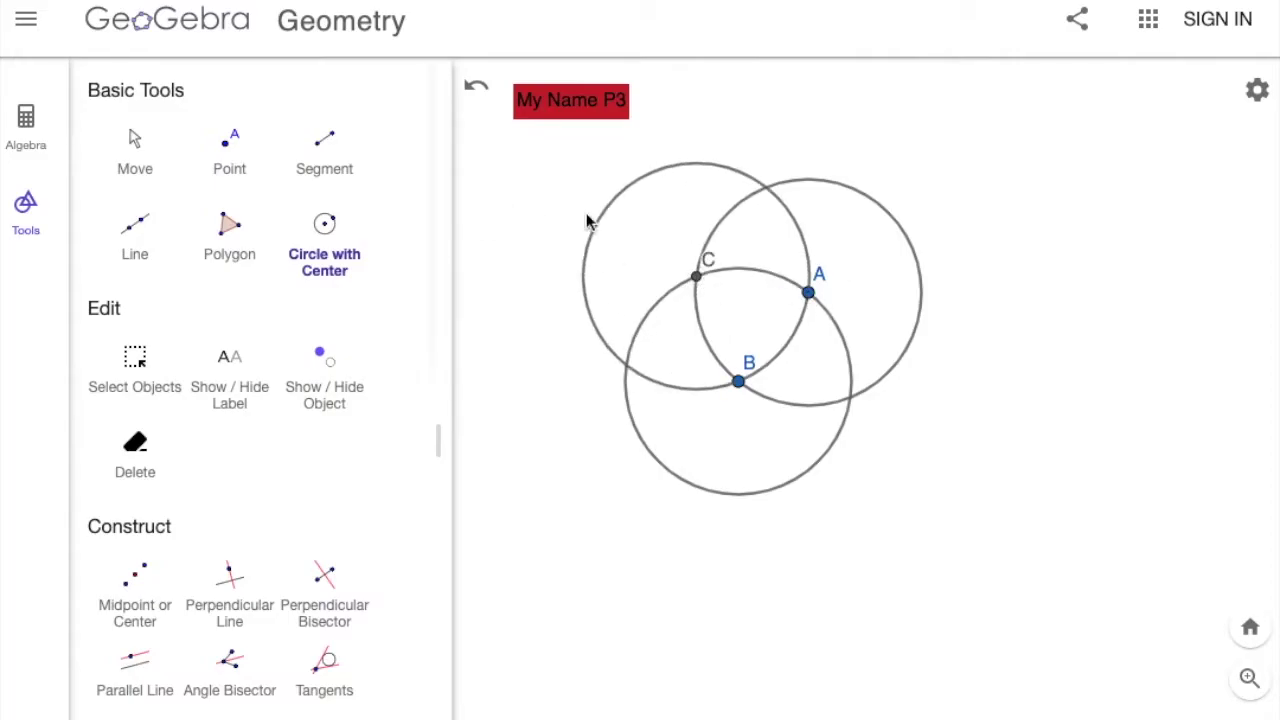
left_click(766, 188)
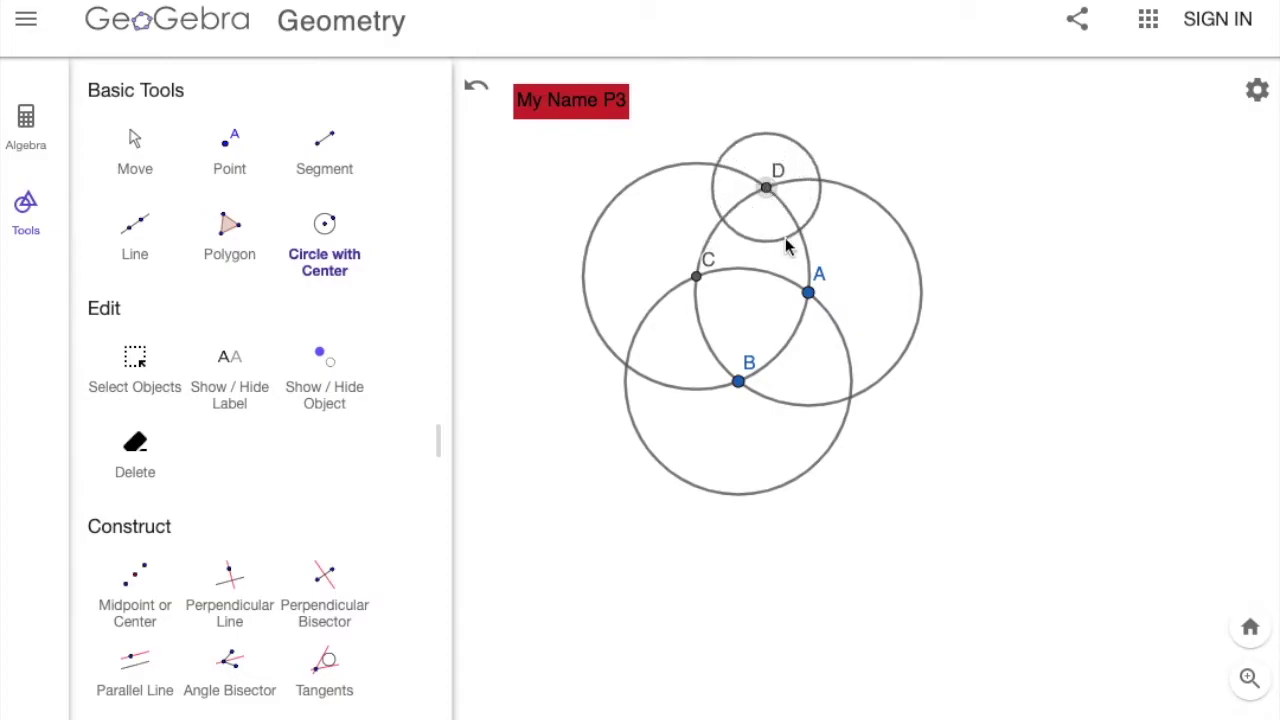
left_click(809, 293)
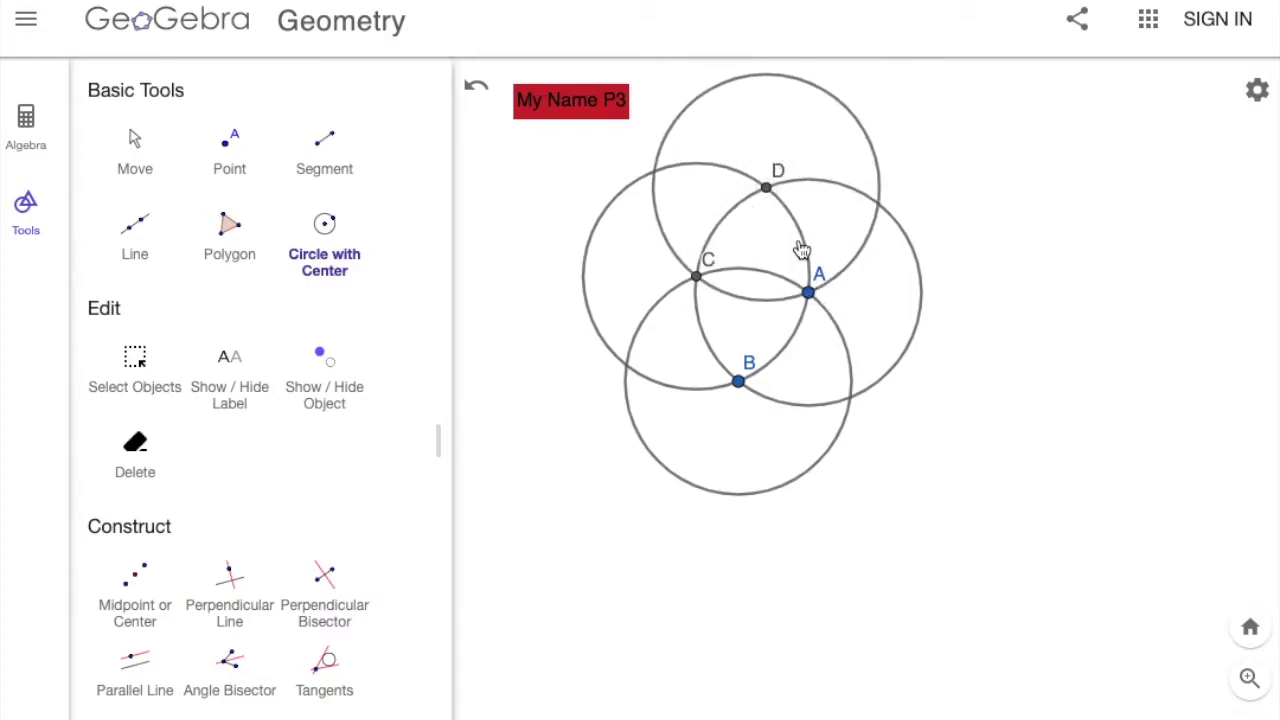
left_click(878, 203)
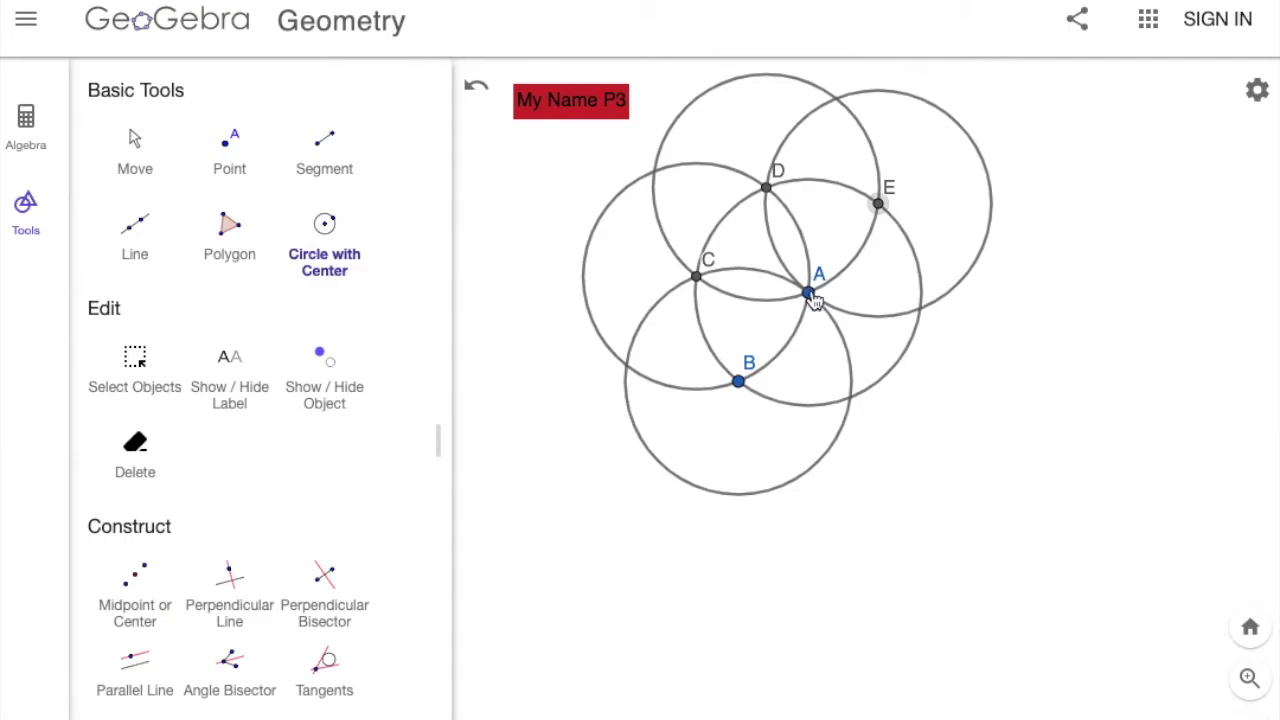
left_click(920, 308)
left_click(920, 308)
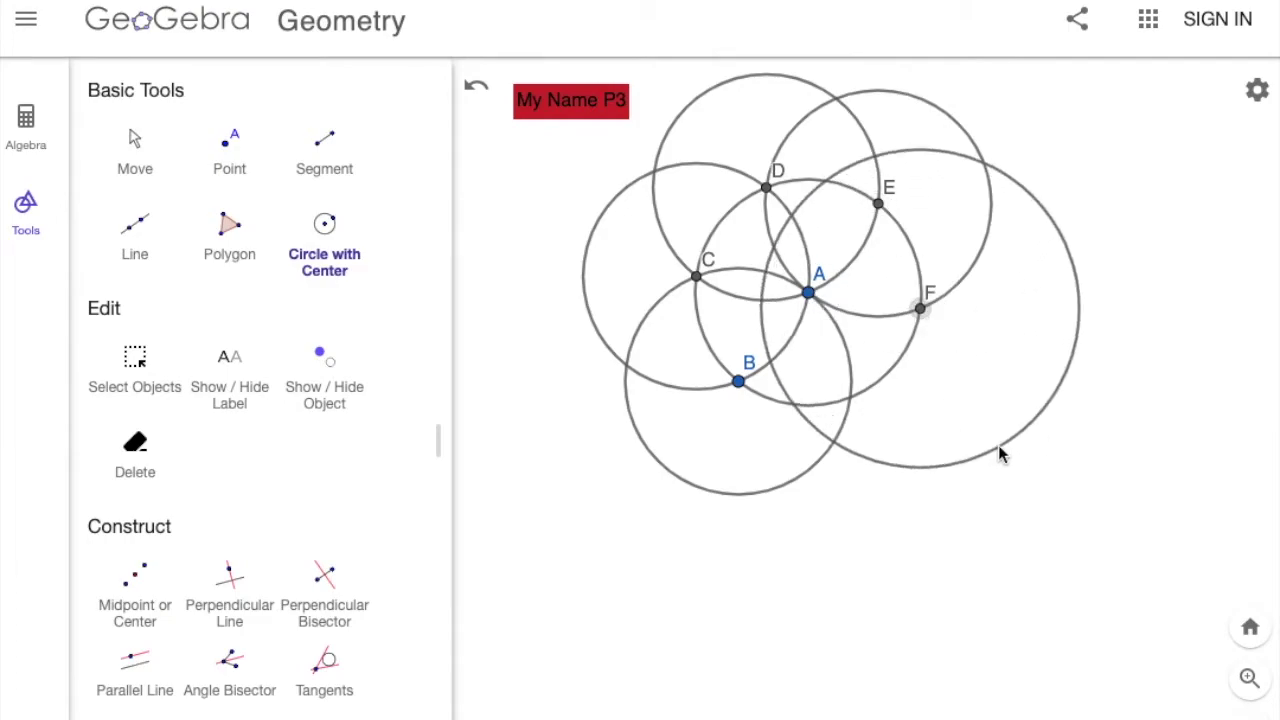
left_click(1005, 455)
left_click(478, 90)
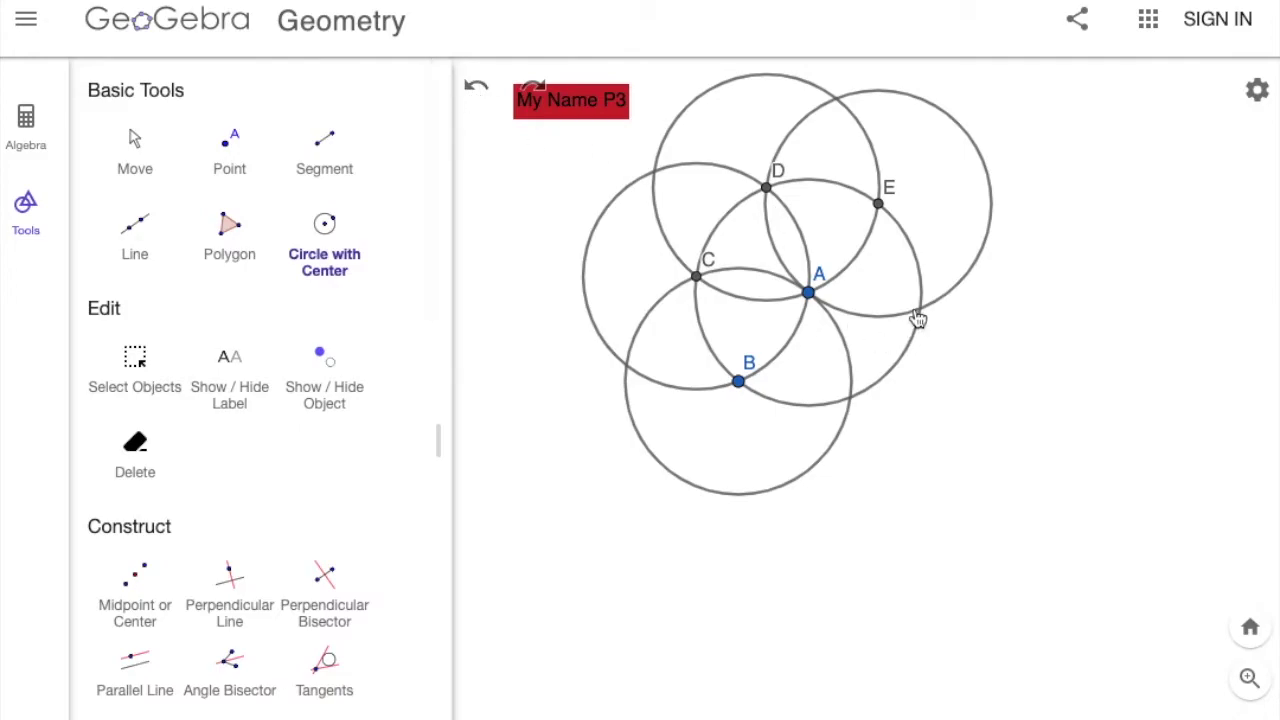
Step: Complete the ring with two circles through point A, centred on the two remaining intersections on the first circle's right side
left_click(920, 308)
left_click(808, 293)
left_click(850, 397)
left_click(809, 294)
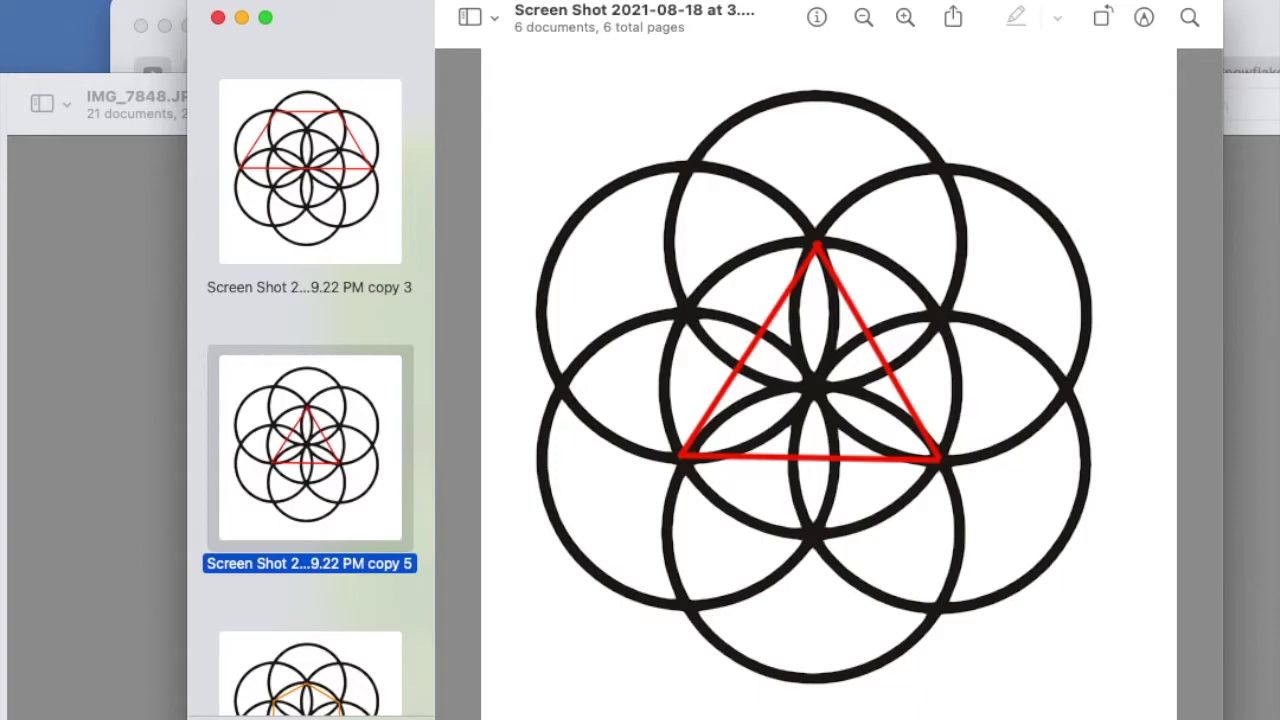
Step: Switch to Preview and examine the reference images with the trapezoid, triangle and hexagon outlined on the seven-circle pattern
left_click(309, 172)
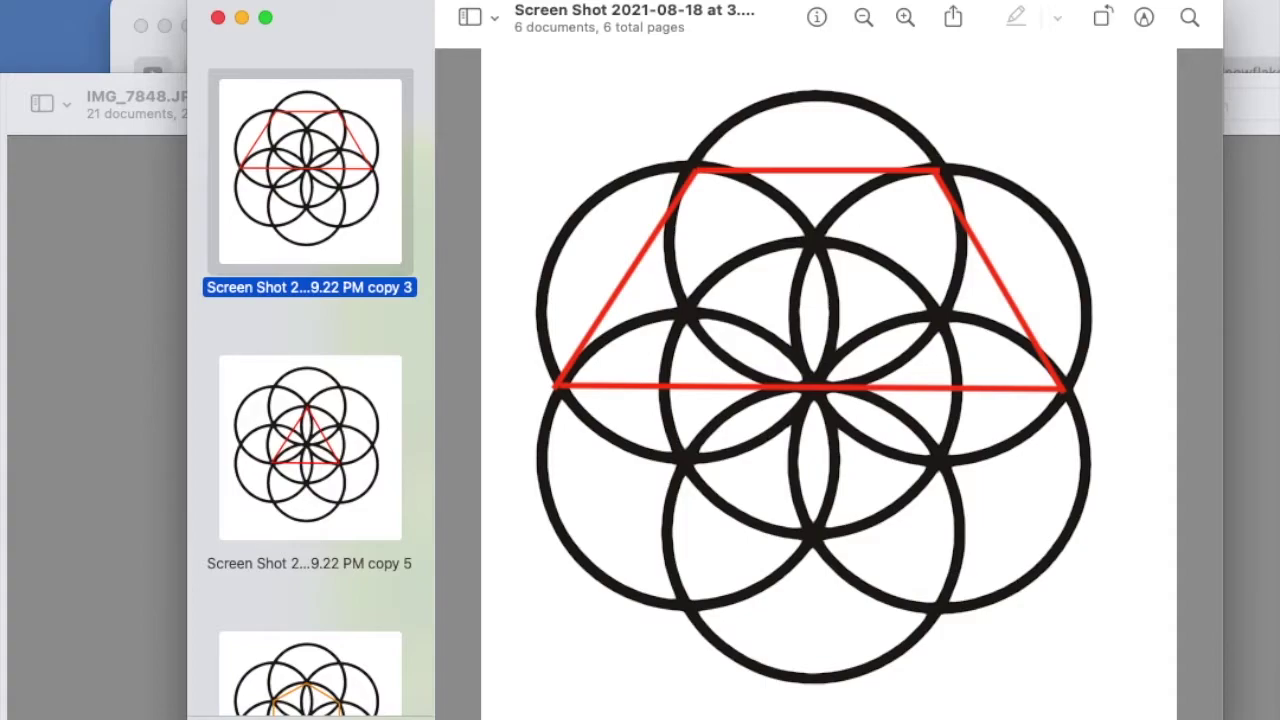
left_click(309, 447)
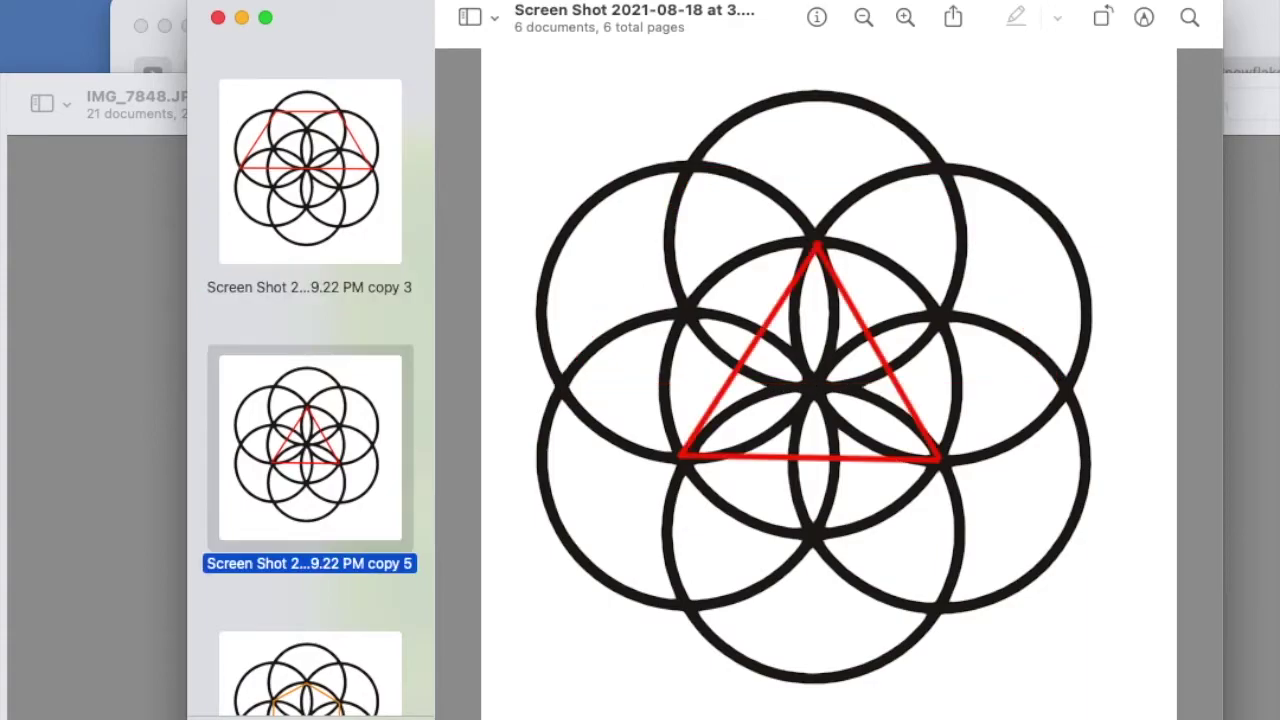
left_click(309, 675)
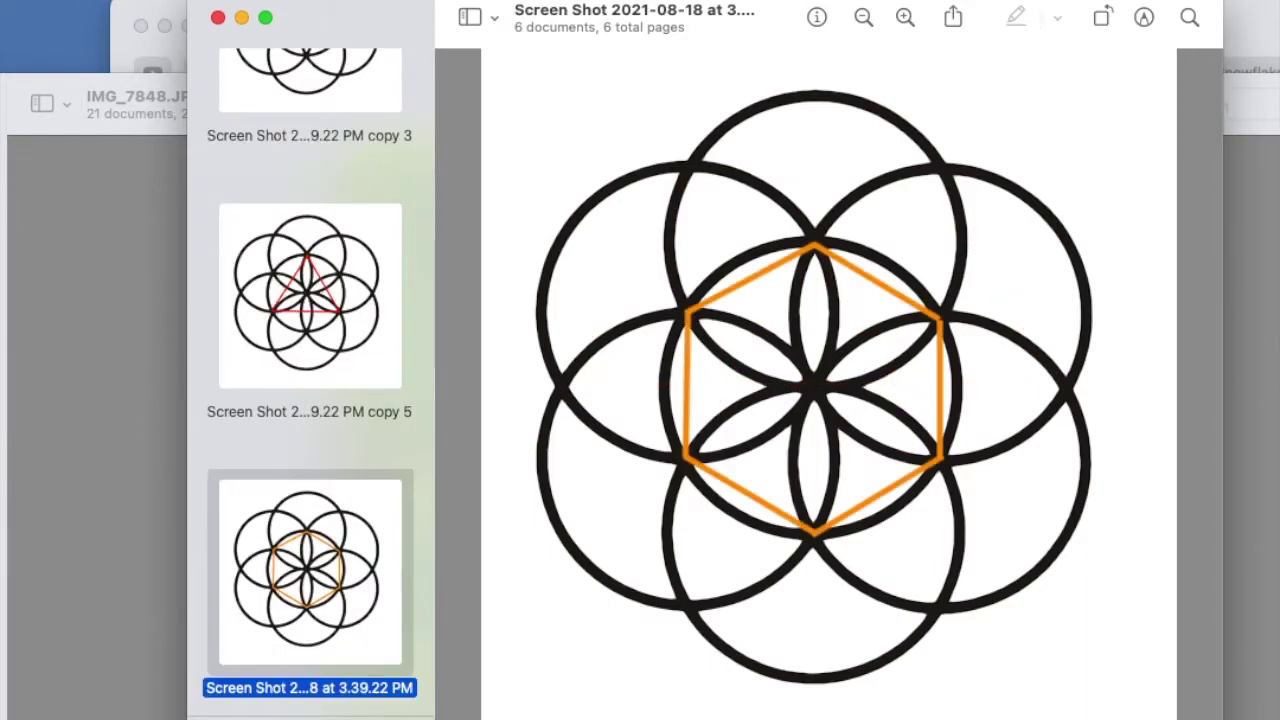
Step: Examine the reference images with the rectangle, six-pointed star and parallelogram outlined, close them, and view the white flower photo
key("Down")
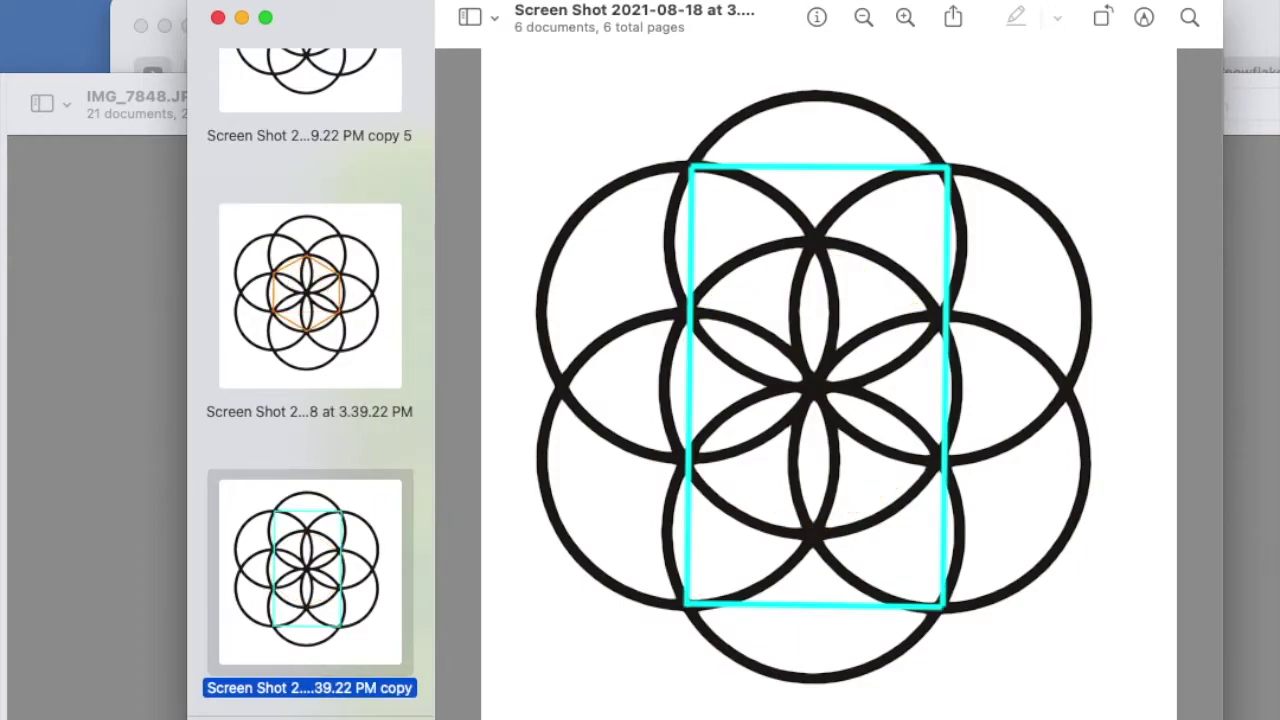
key("Down")
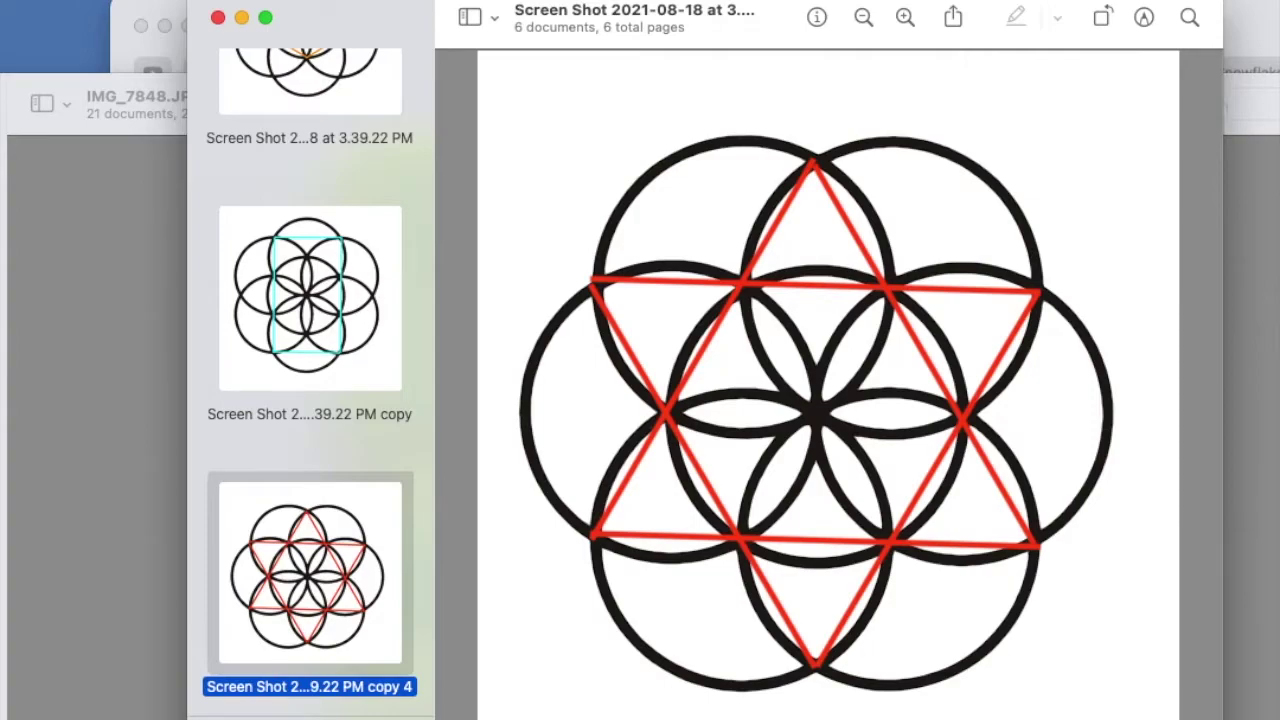
key("Down")
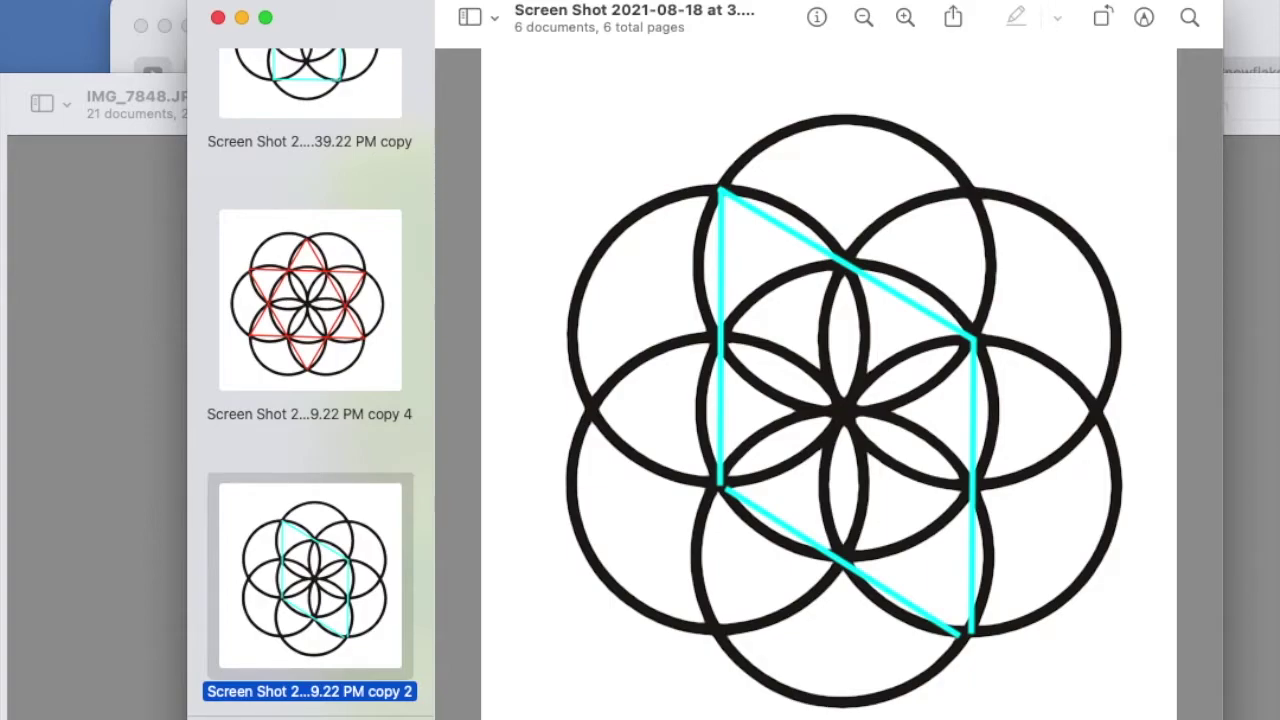
left_click(220, 18)
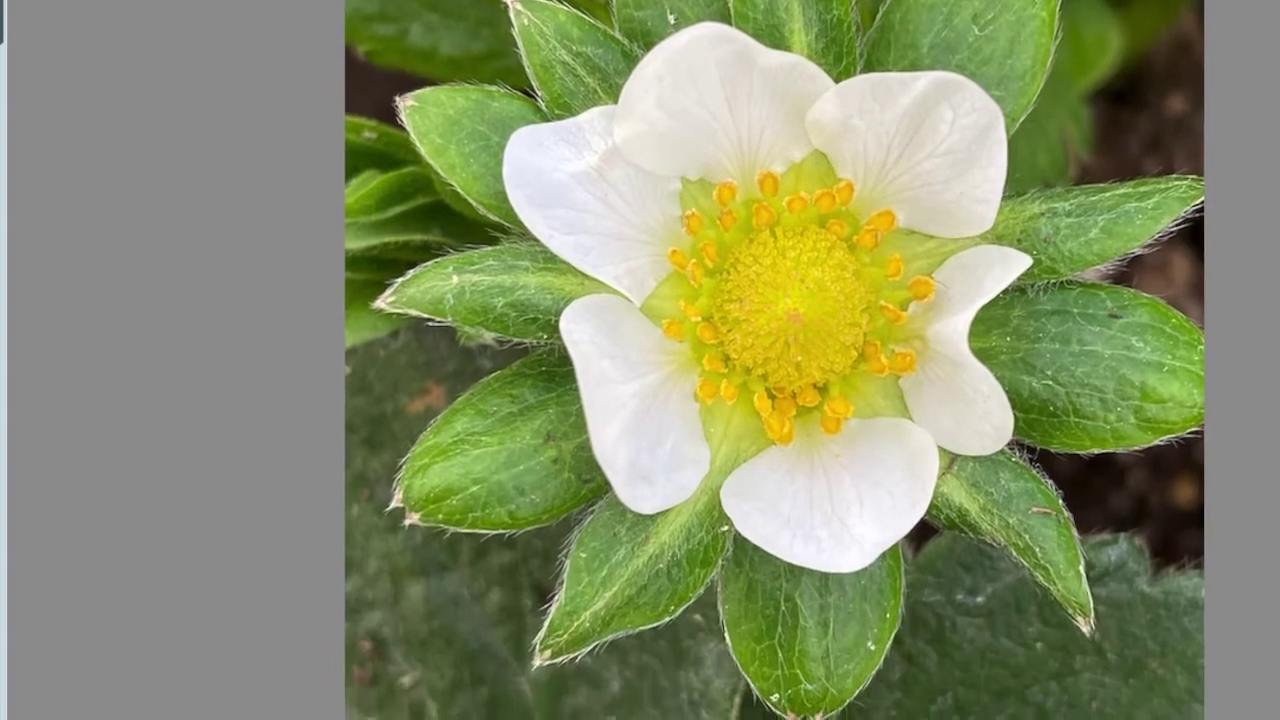
scroll(1040, 565, "up", 3)
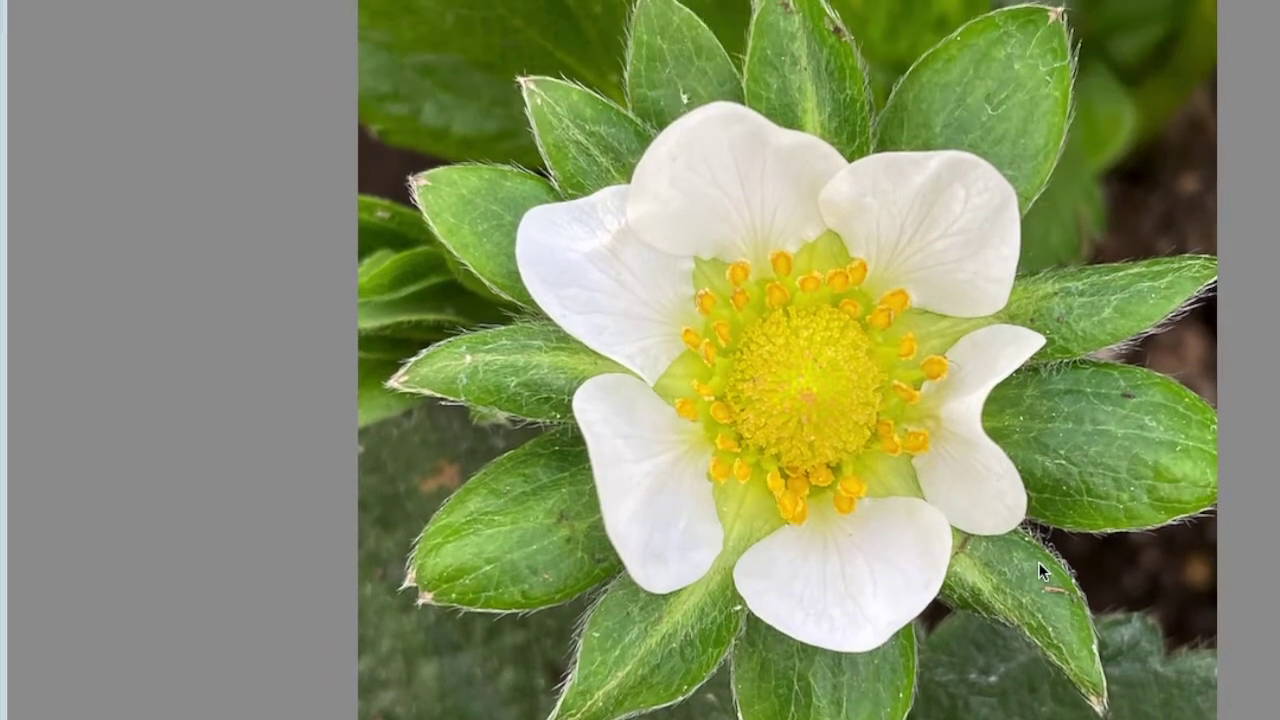
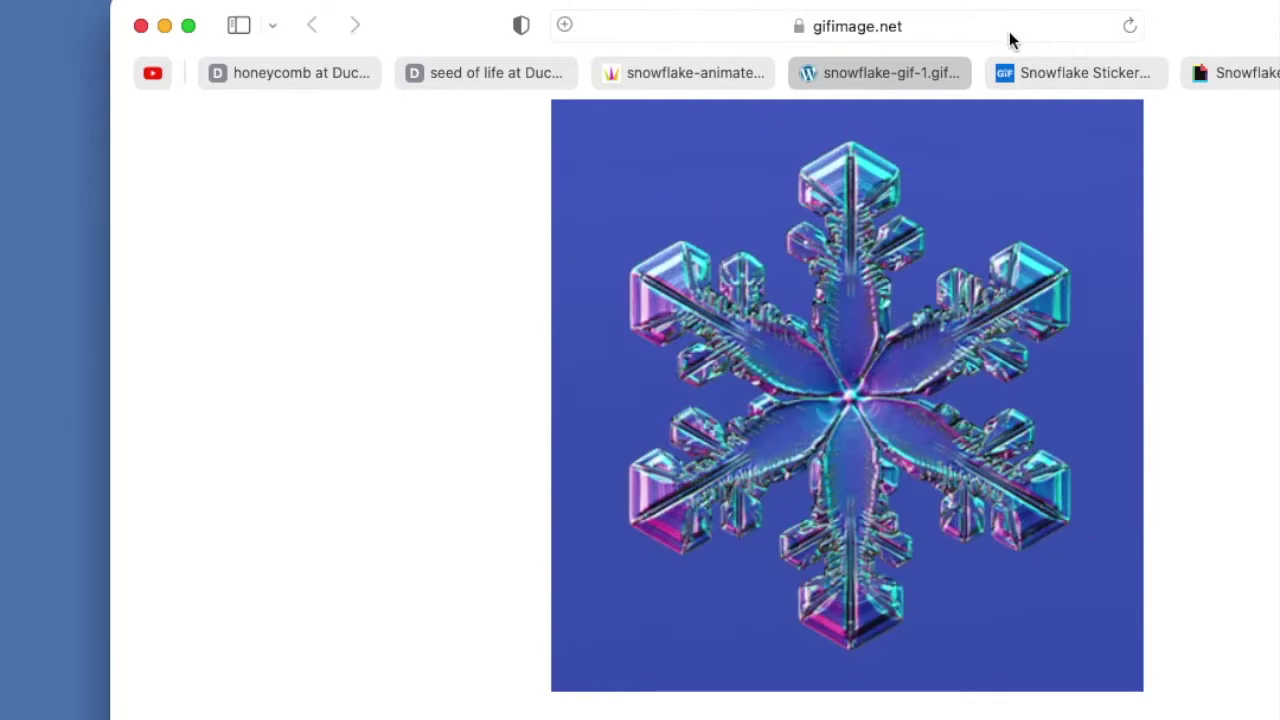
Step: Switch to the browser's snowflake pages and view the Tenor snowflake sticker and the snowflake page after it
left_click(1050, 71)
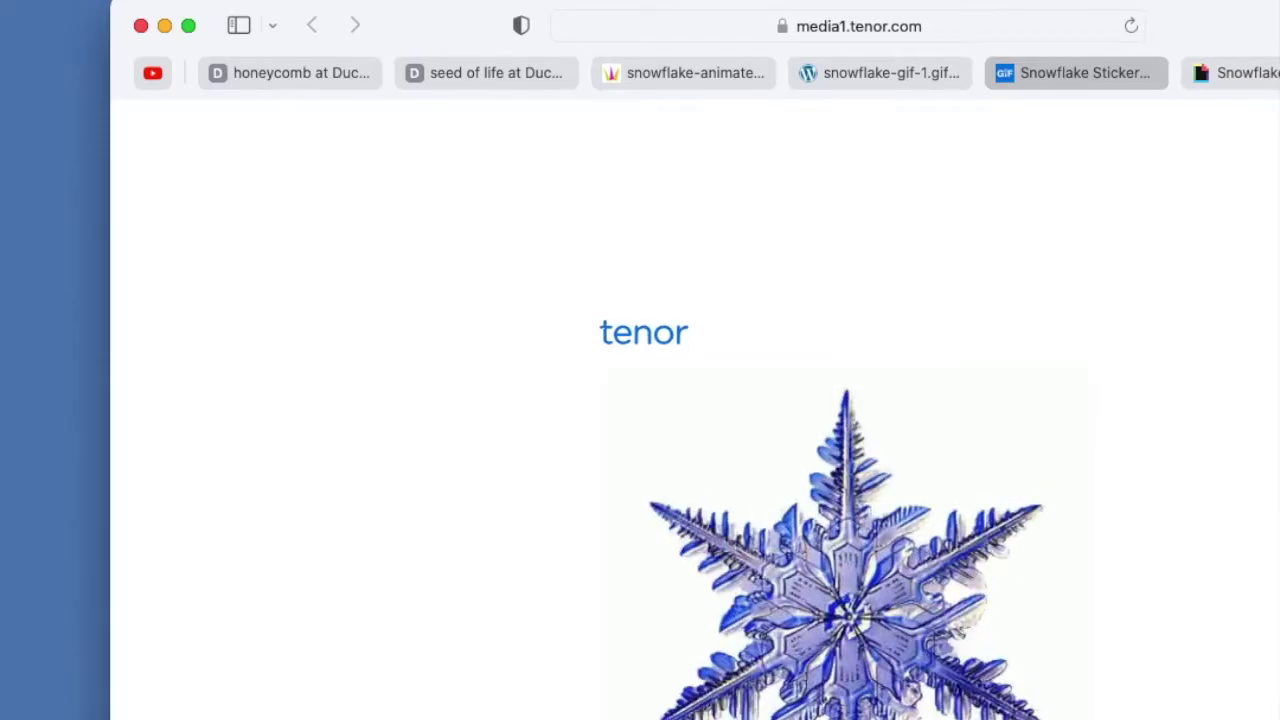
scroll(695, 420, "down", 3)
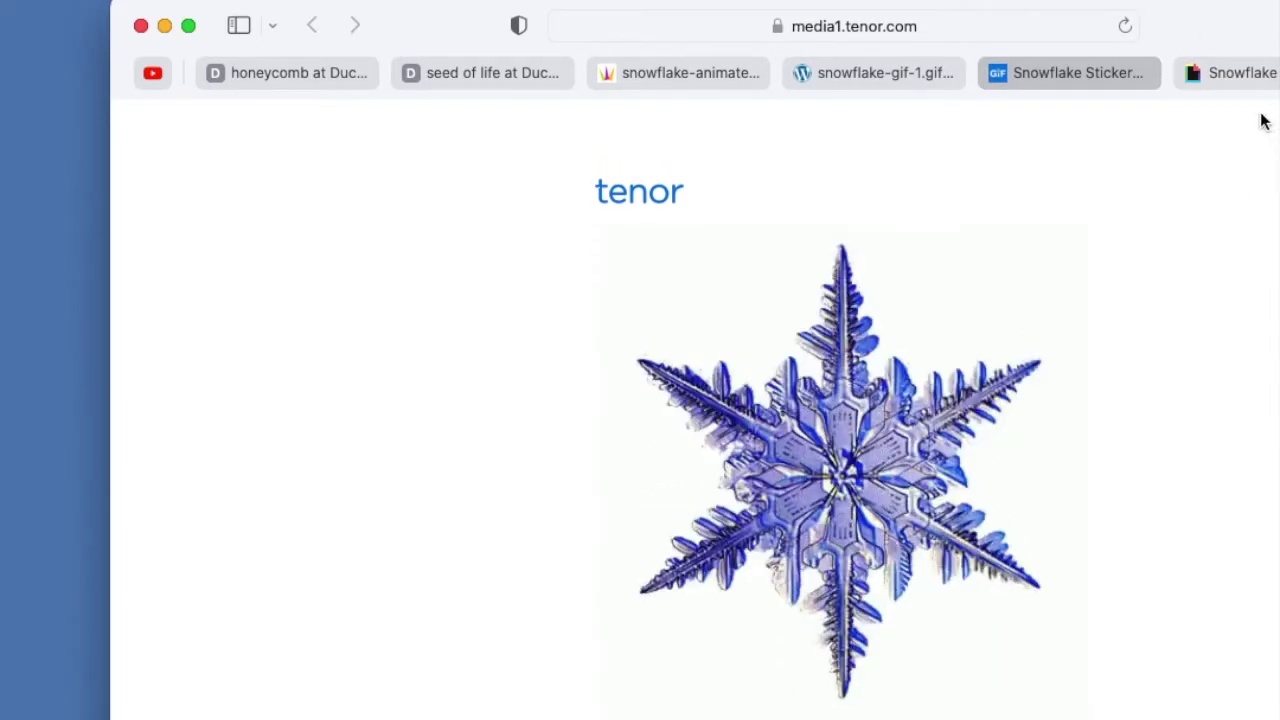
left_click(1246, 71)
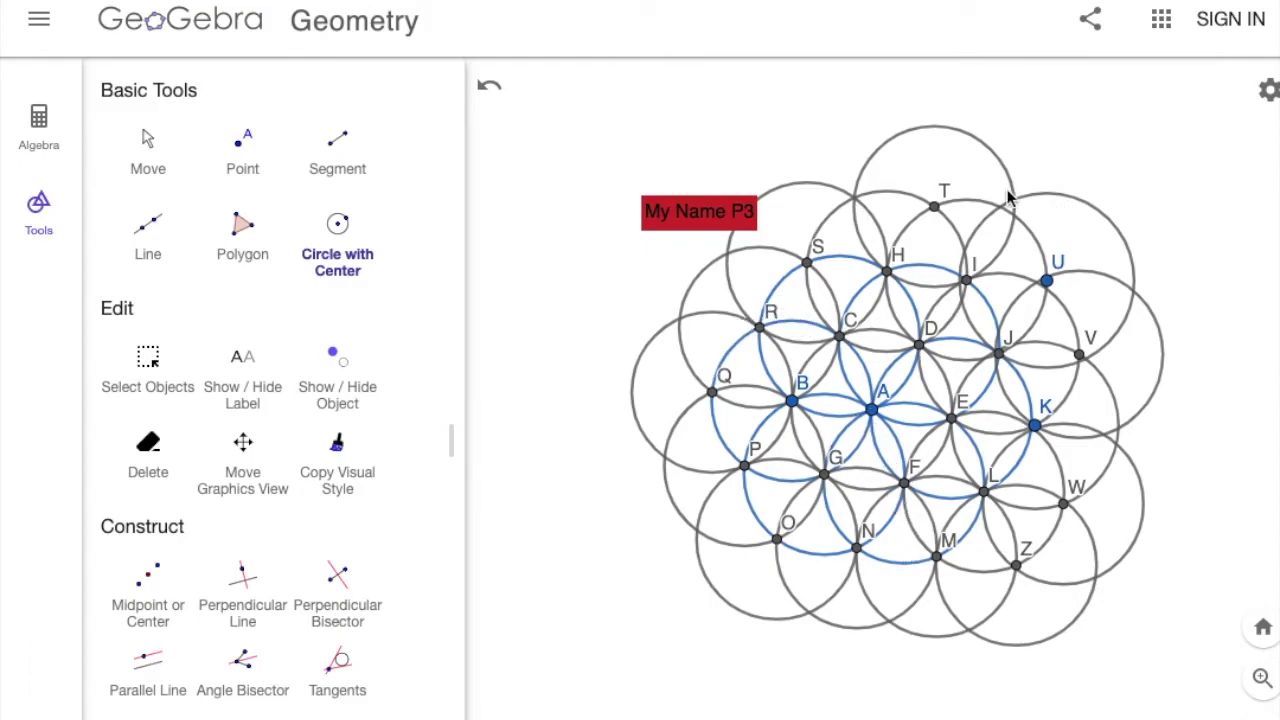
Step: Undo the extra outer circles in GeoGebra Geometry until only the small seven-circle pattern A to G remains
left_click(491, 94)
left_click(491, 94)
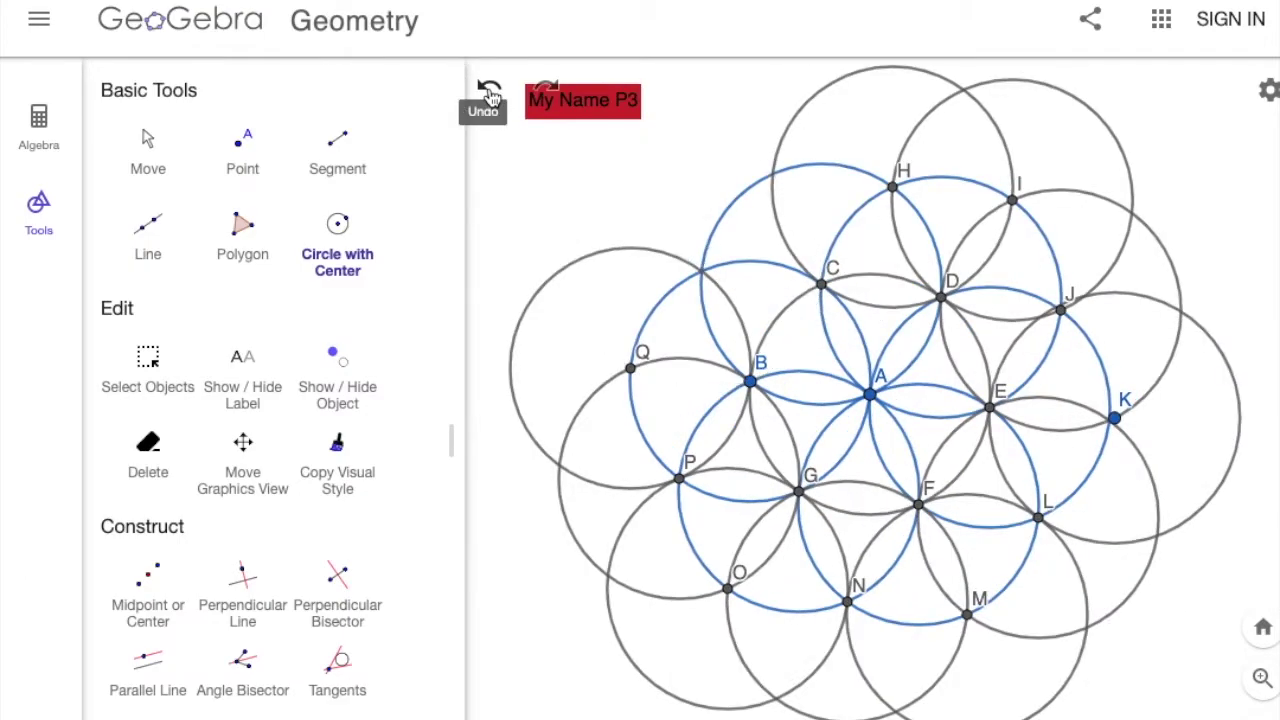
left_click(491, 94)
left_click(491, 94)
left_click(491, 94)
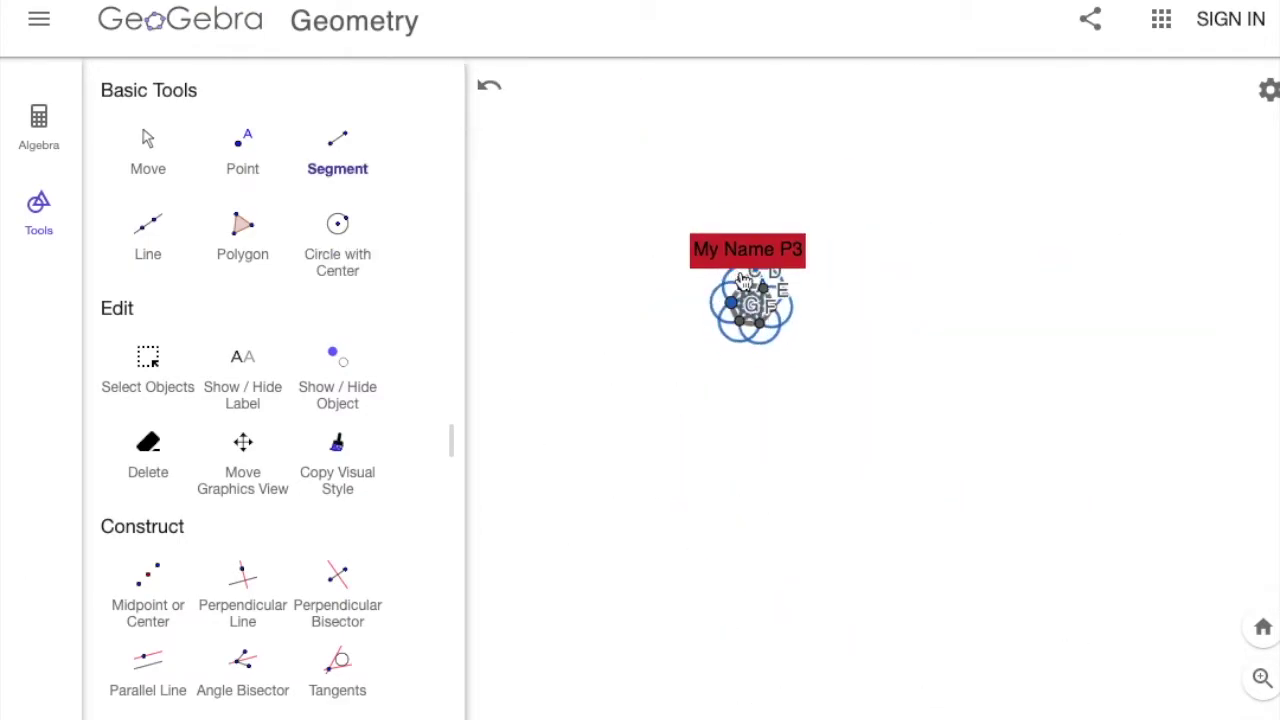
Step: Draw a circle in the empty area below the seven-circle pattern, plus an equal circle centred on its rim point through the first centre
left_click(338, 242)
left_click(919, 467)
left_click(993, 490)
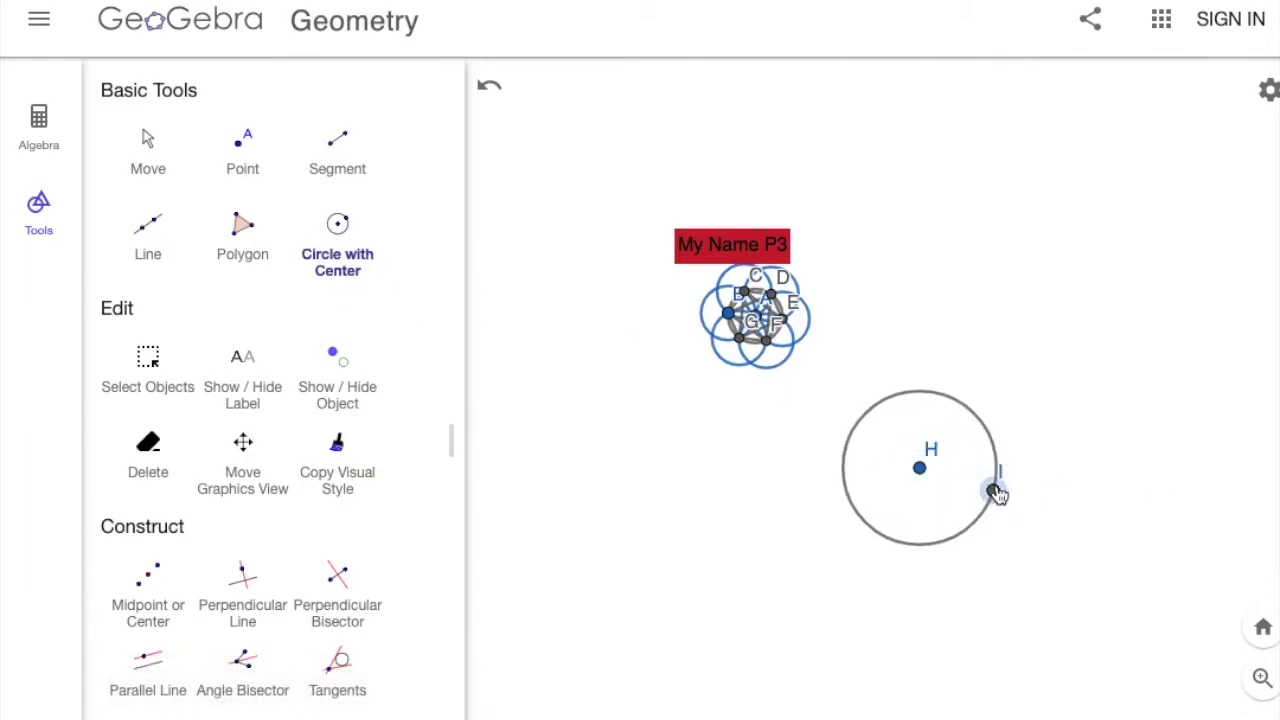
left_click(993, 490)
left_click(919, 467)
Step: Connect the two new circles' intersection points J and K with a segment, and their centres H and I with another
left_click(347, 158)
left_click(975, 414)
left_click(939, 542)
left_click(993, 490)
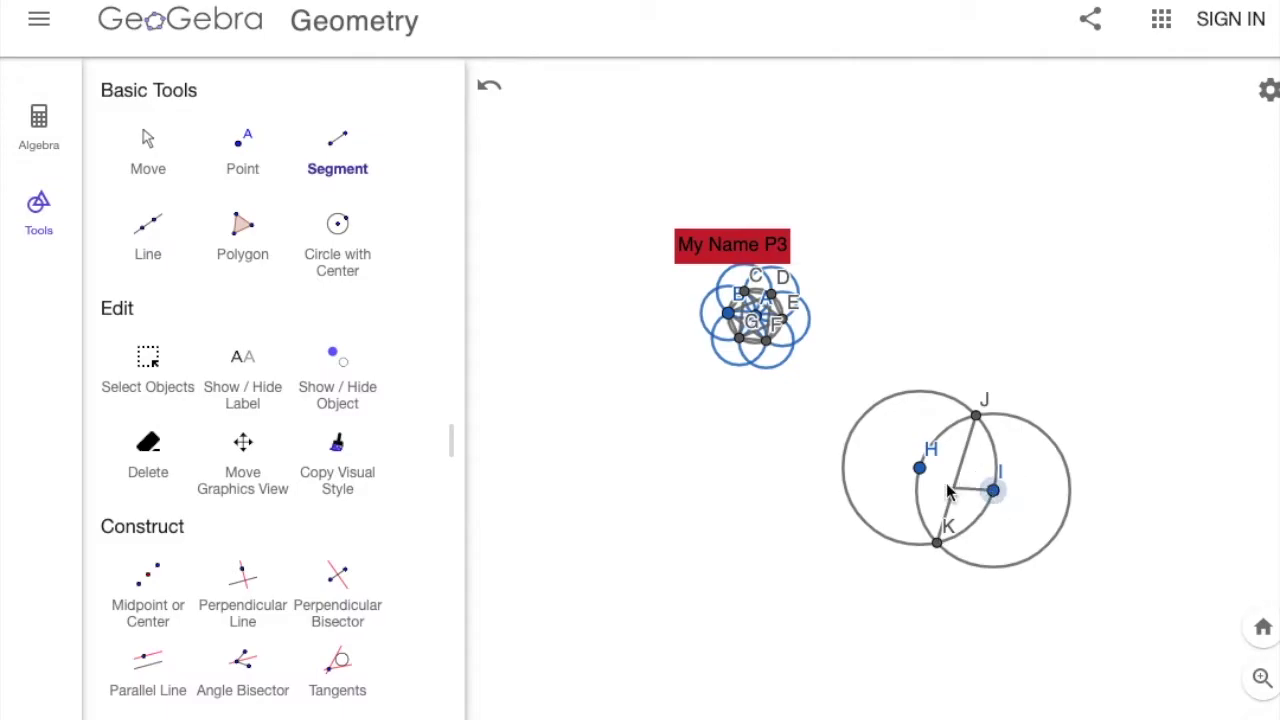
left_click(919, 467)
left_click(1260, 678)
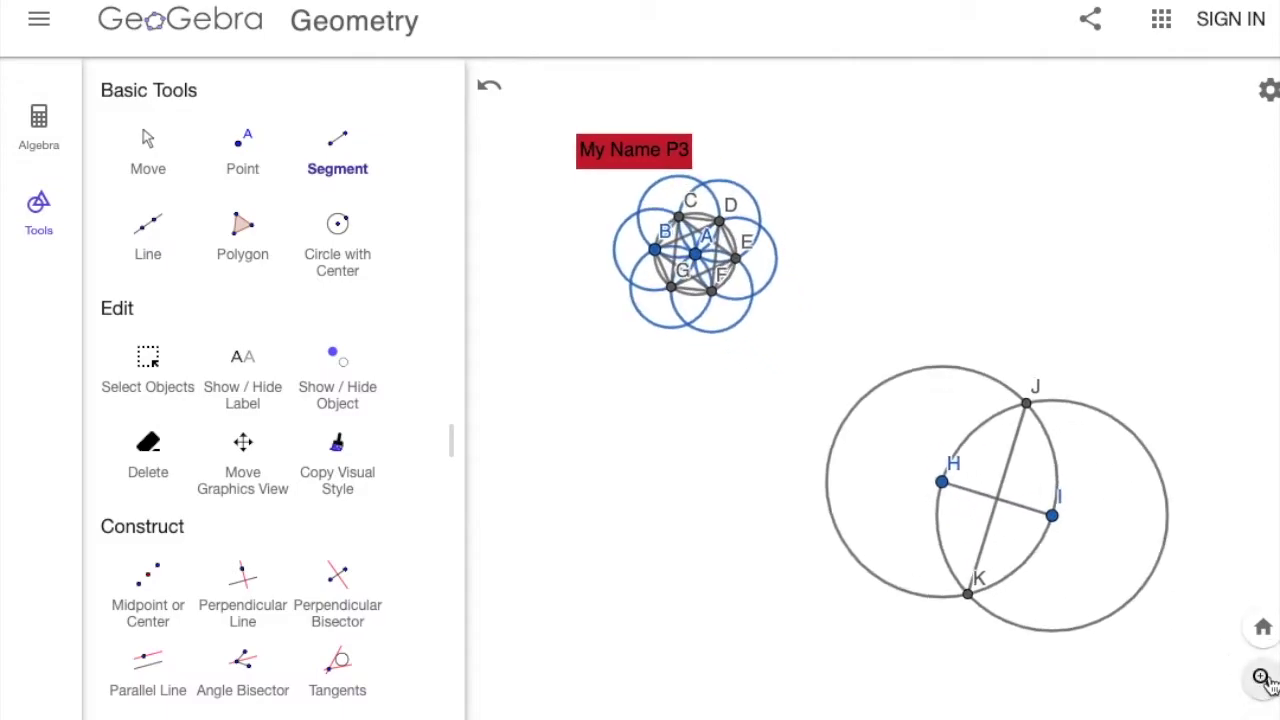
left_click(148, 145)
left_click_drag(694, 323, 420, 165)
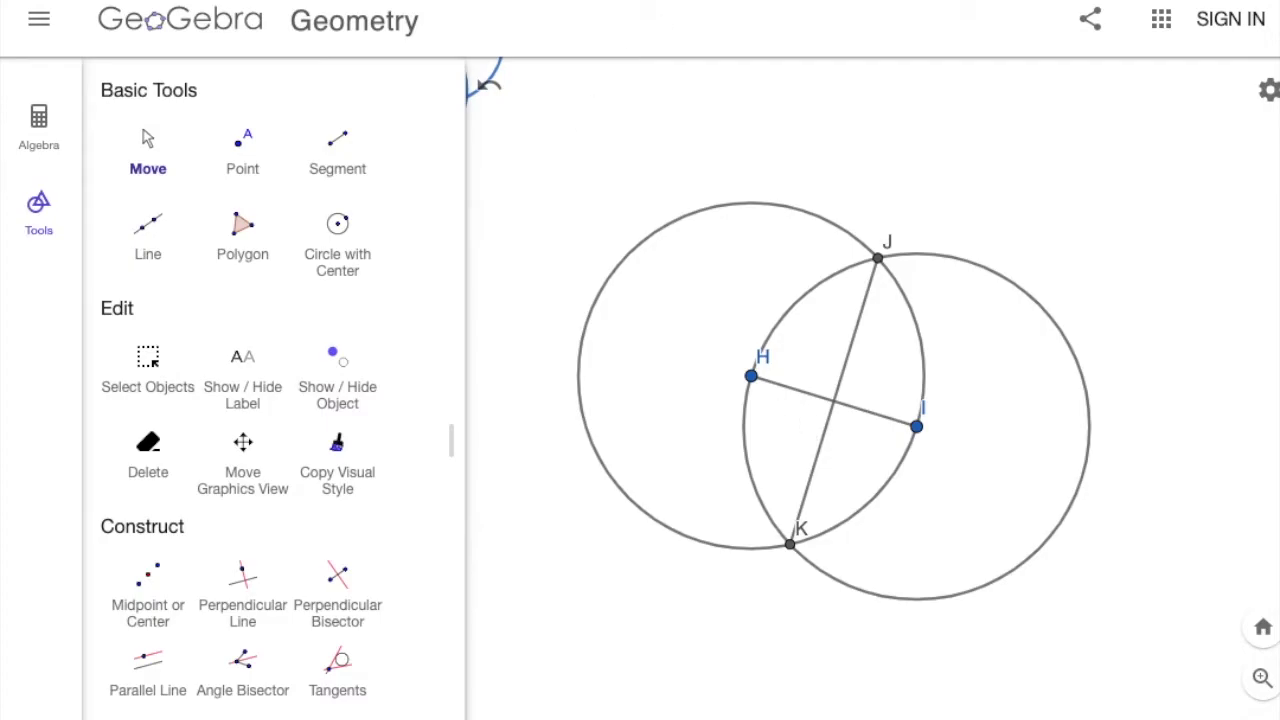
Step: Search Google in a new tab for "leaning tower of pisa" and look through the image results
key("ctrl+t")
type("lea")
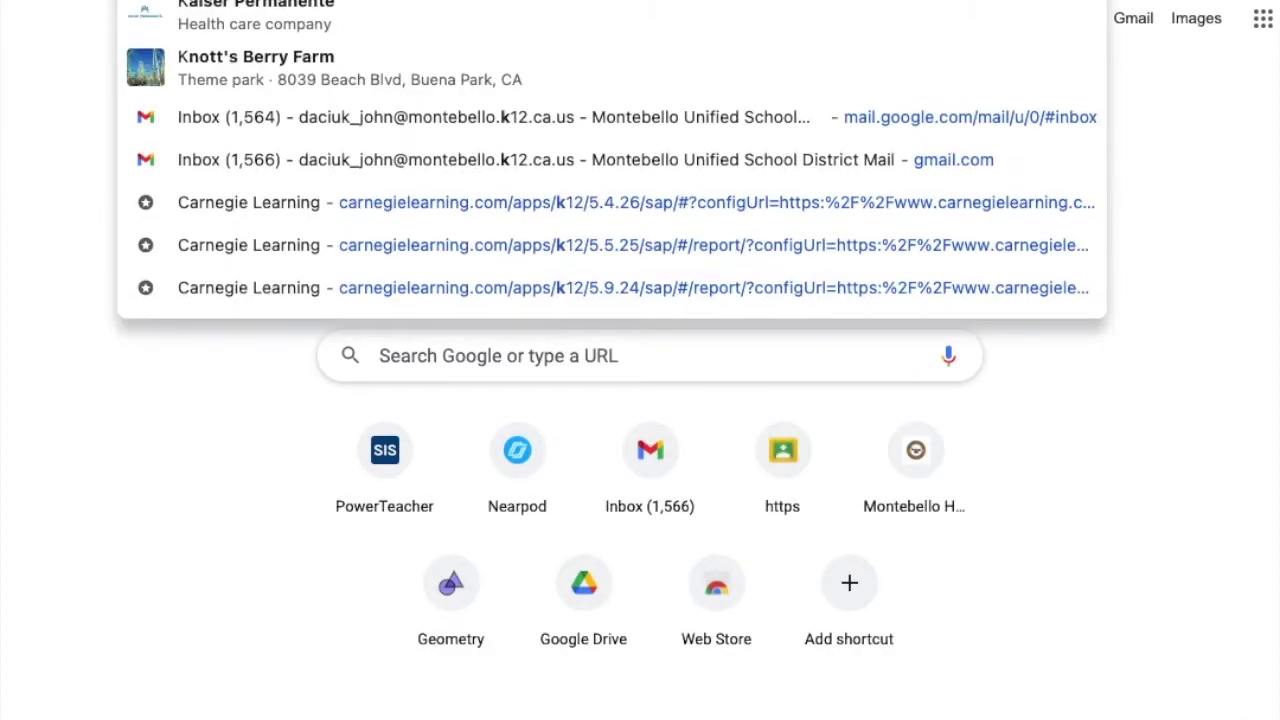
type("ning tower of pisa")
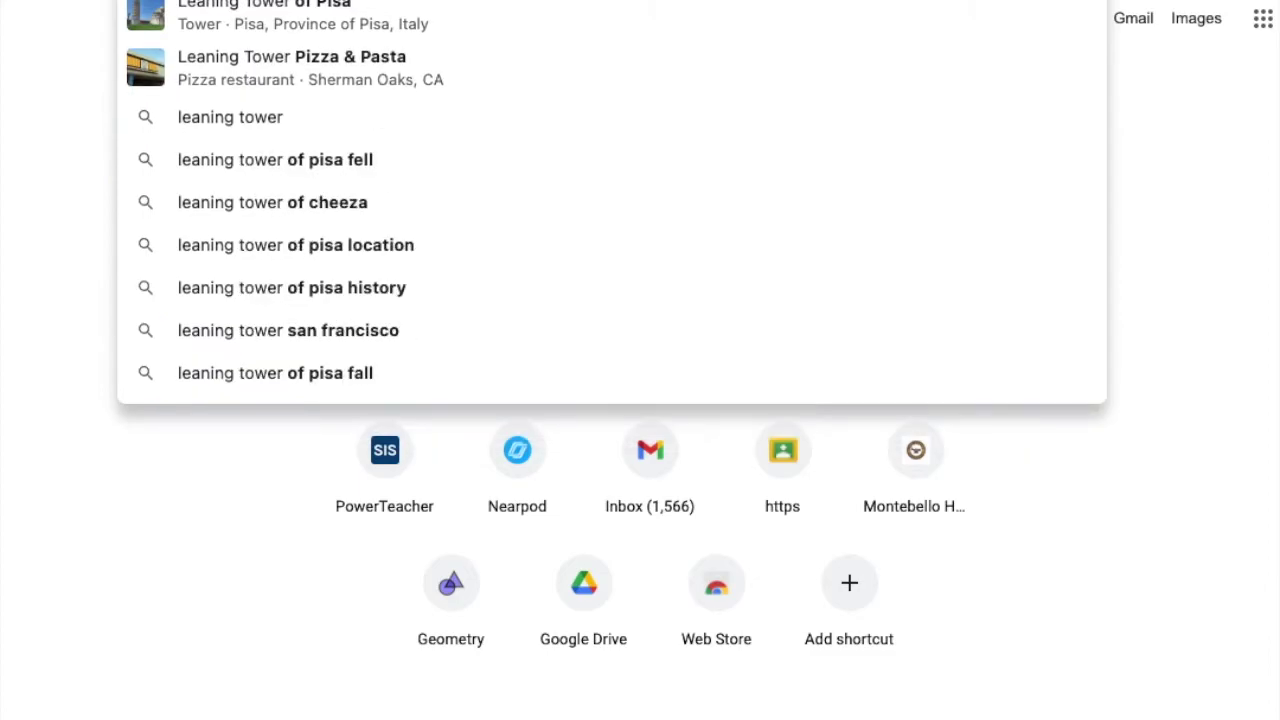
key("Return")
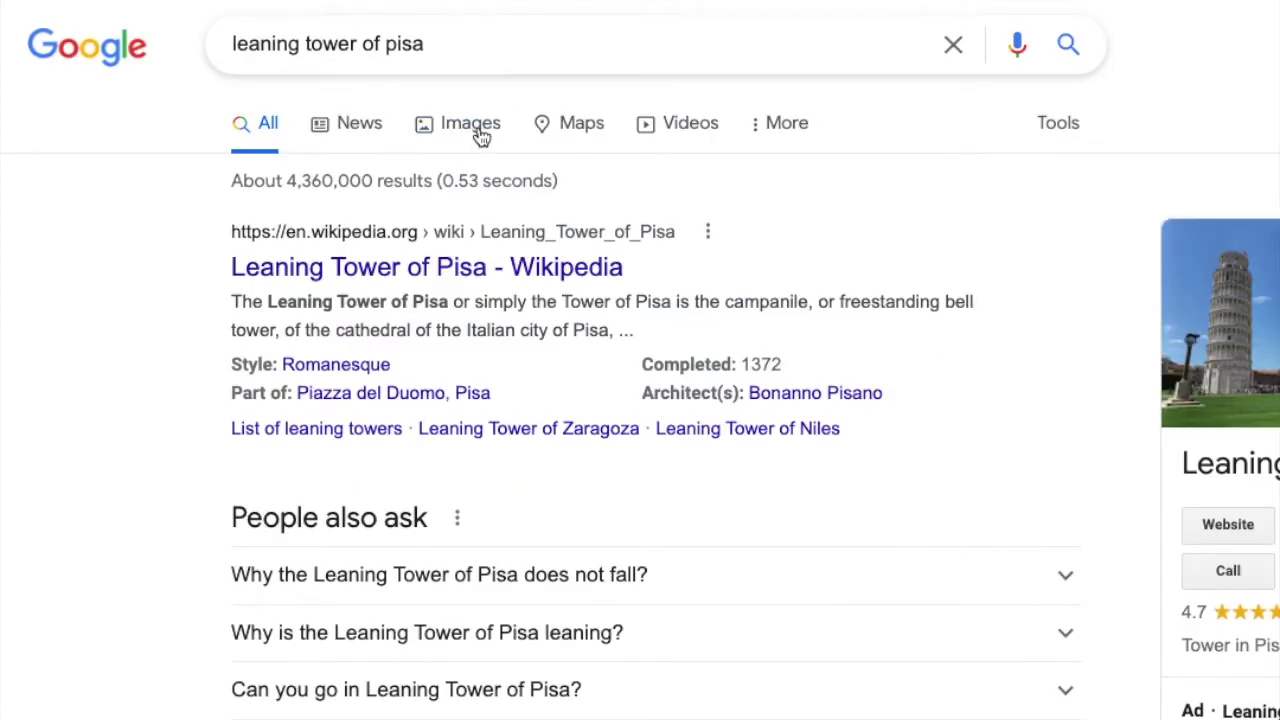
left_click(478, 130)
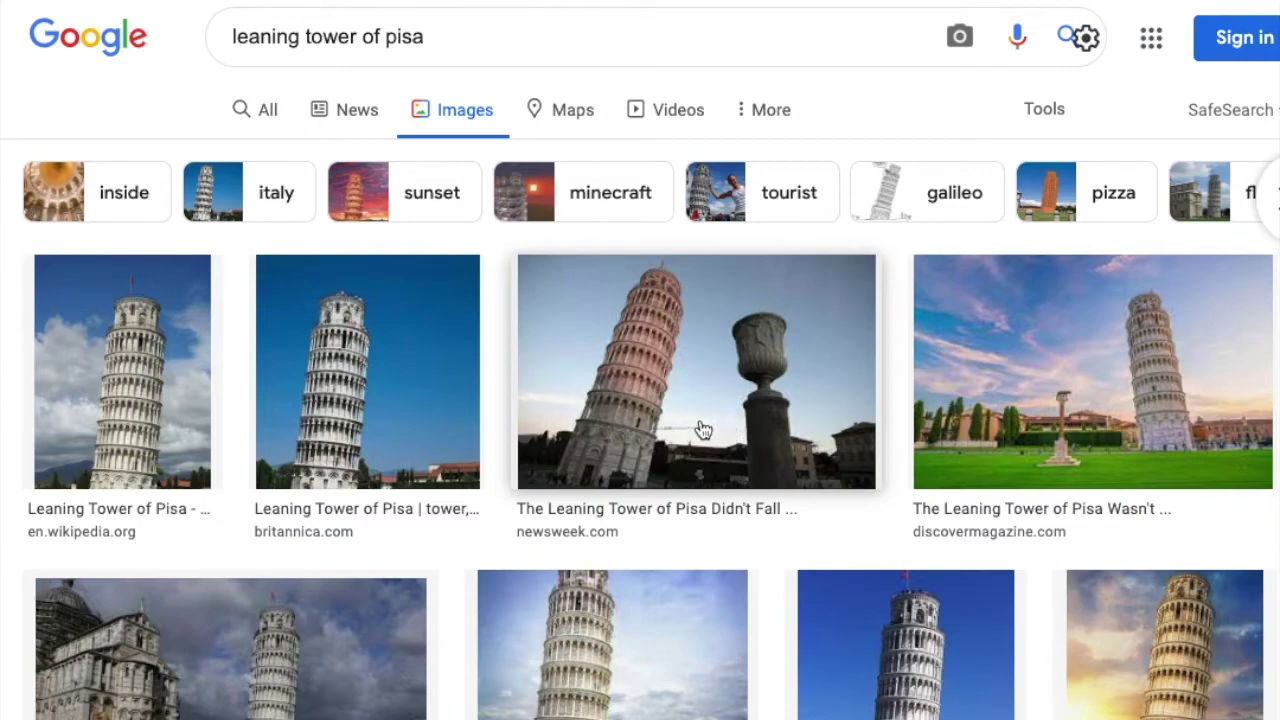
scroll(762, 472, "down", 5)
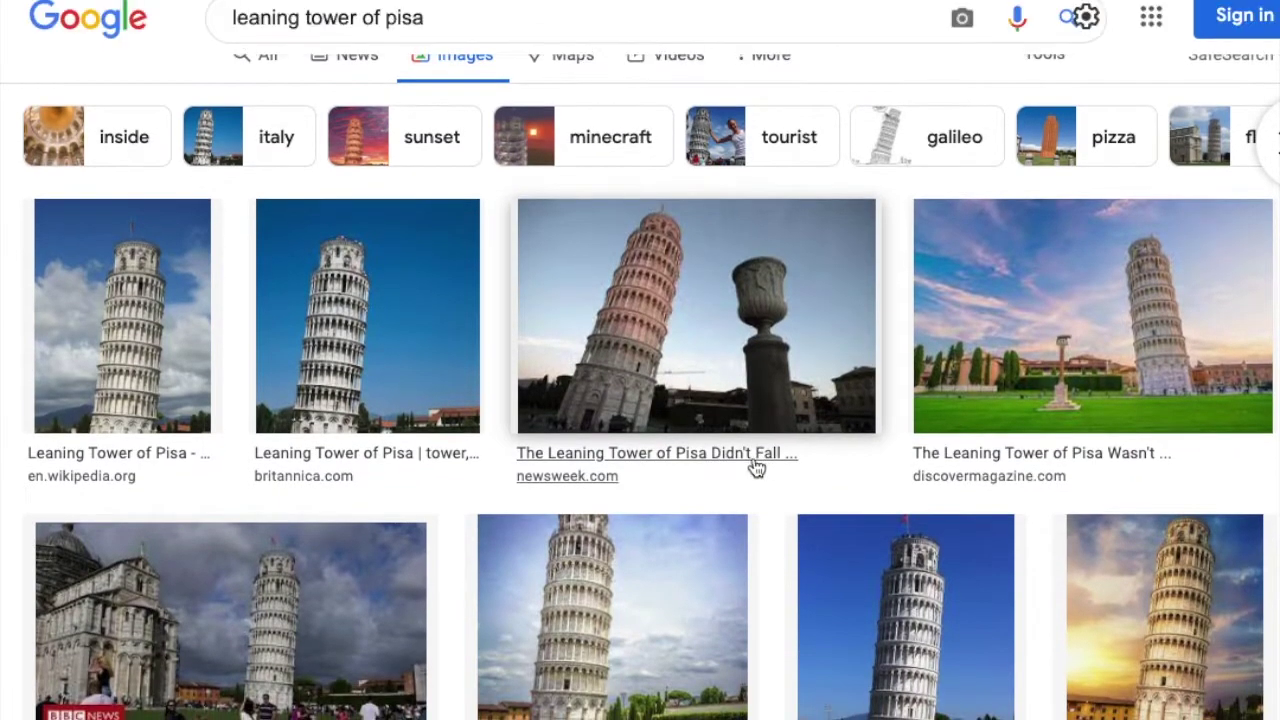
scroll(660, 475, "down", 3)
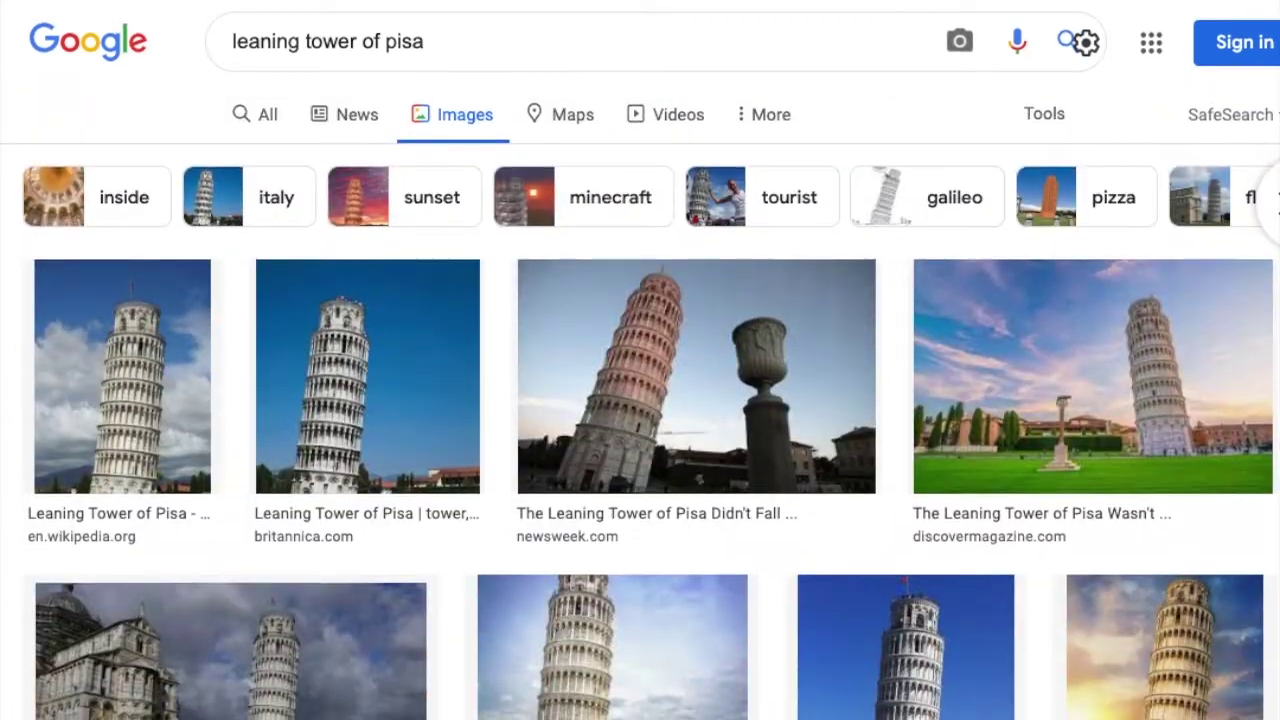
Step: Search Google for "perpendicular lines in life" and browse the image results for everyday examples
type("perpe")
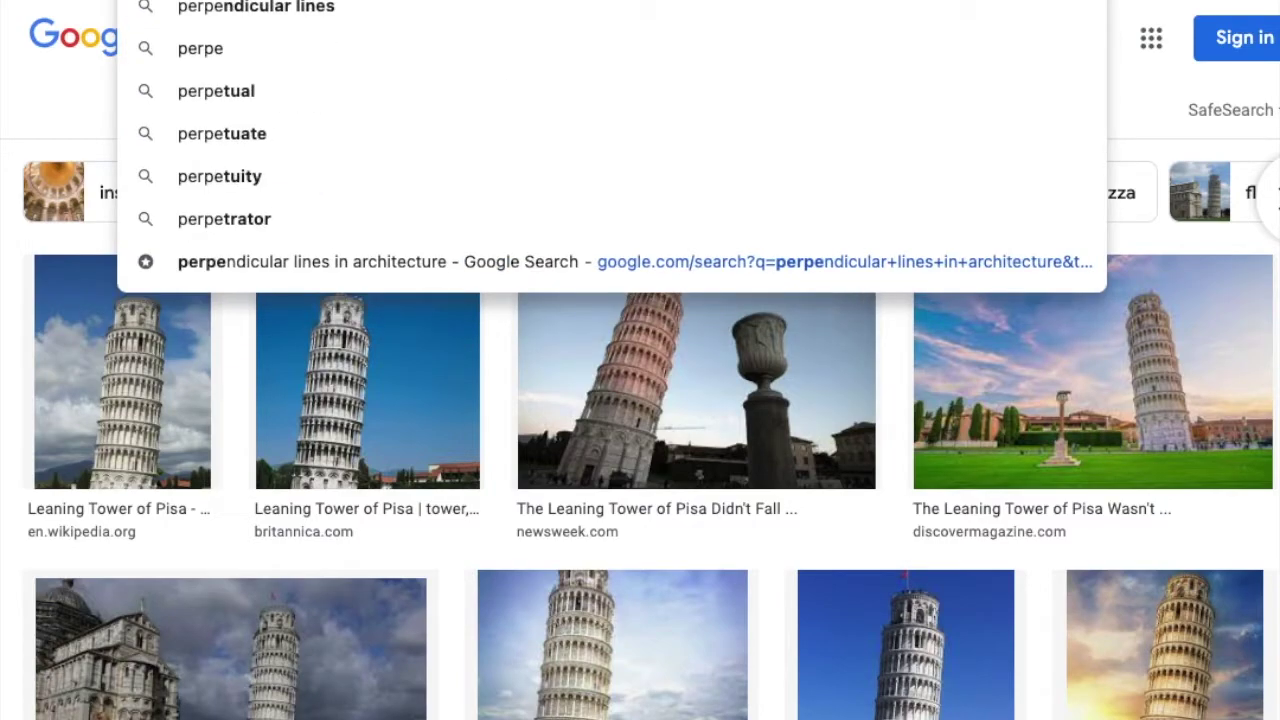
type("ndicular lines in")
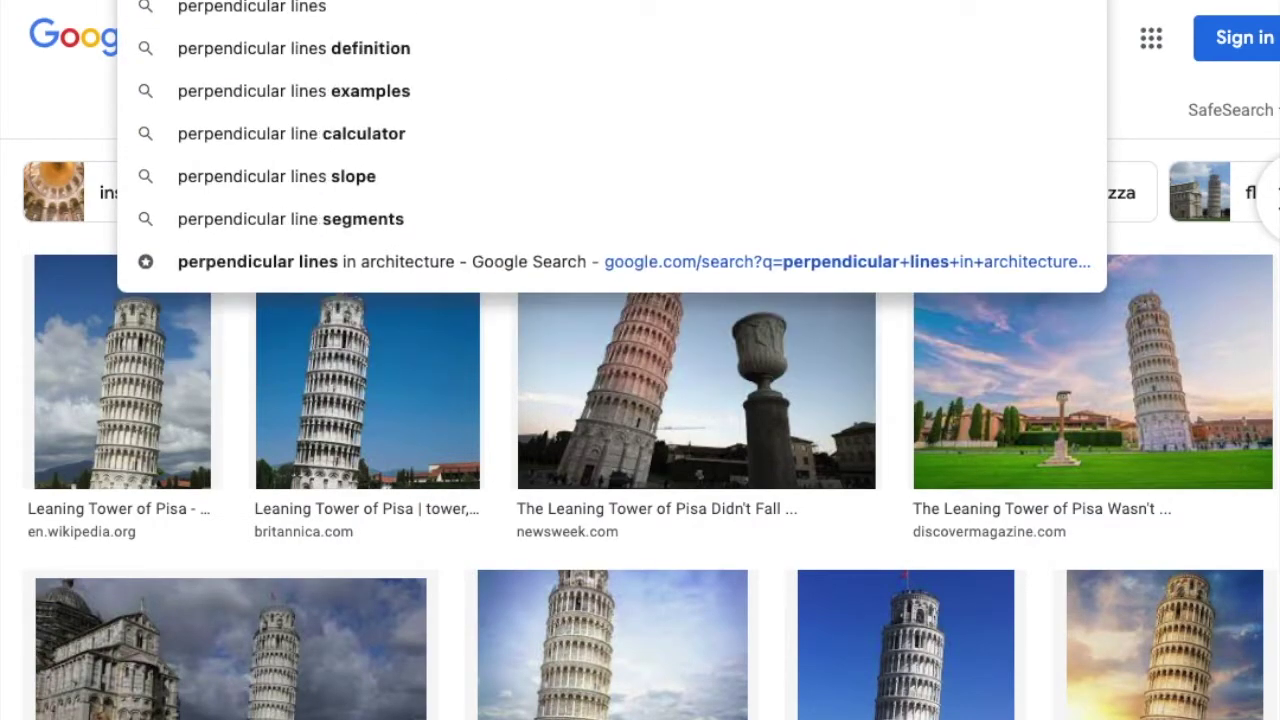
type(" life")
key("Return")
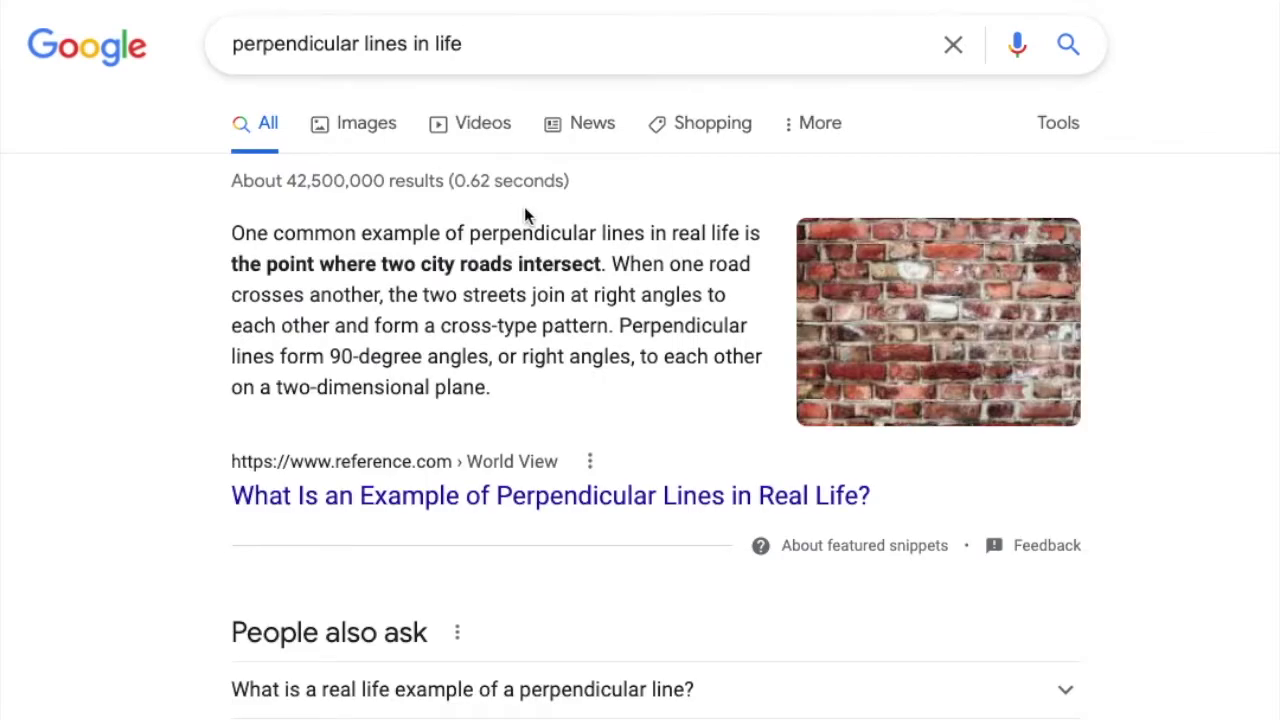
left_click(366, 123)
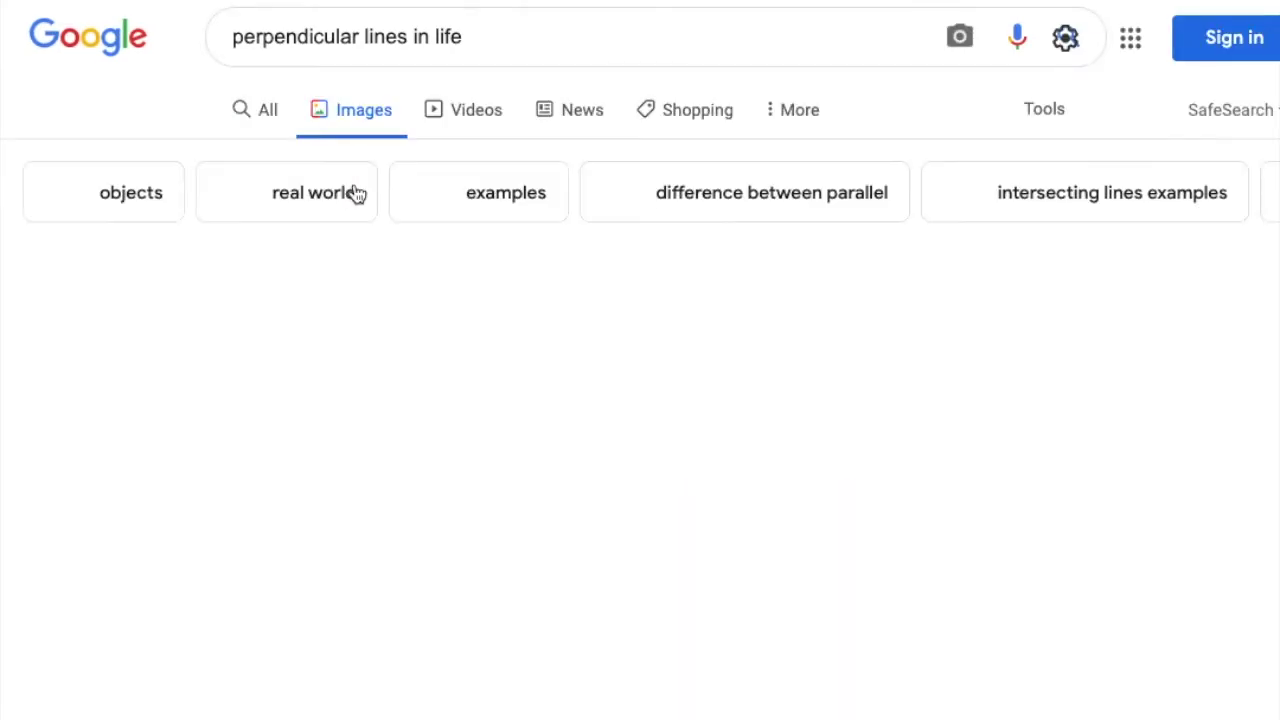
scroll(574, 305, "down", 5)
scroll(576, 313, "down", 15)
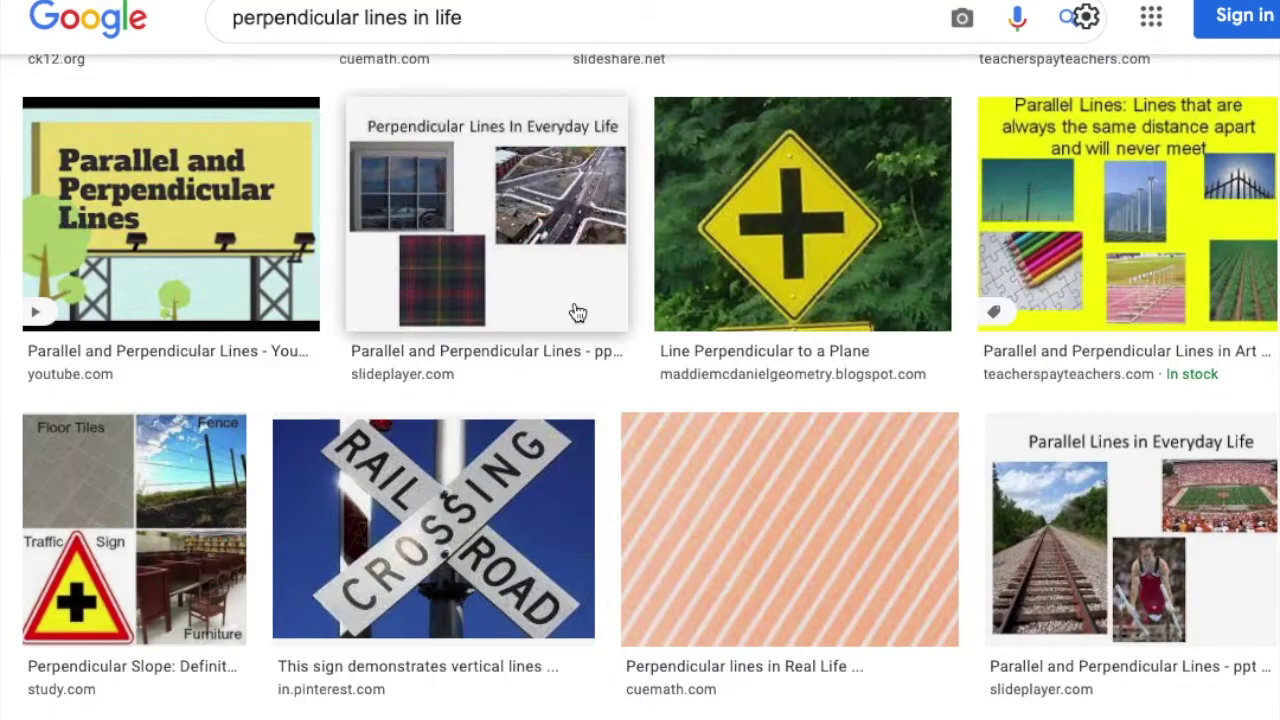
scroll(578, 320, "down", 15)
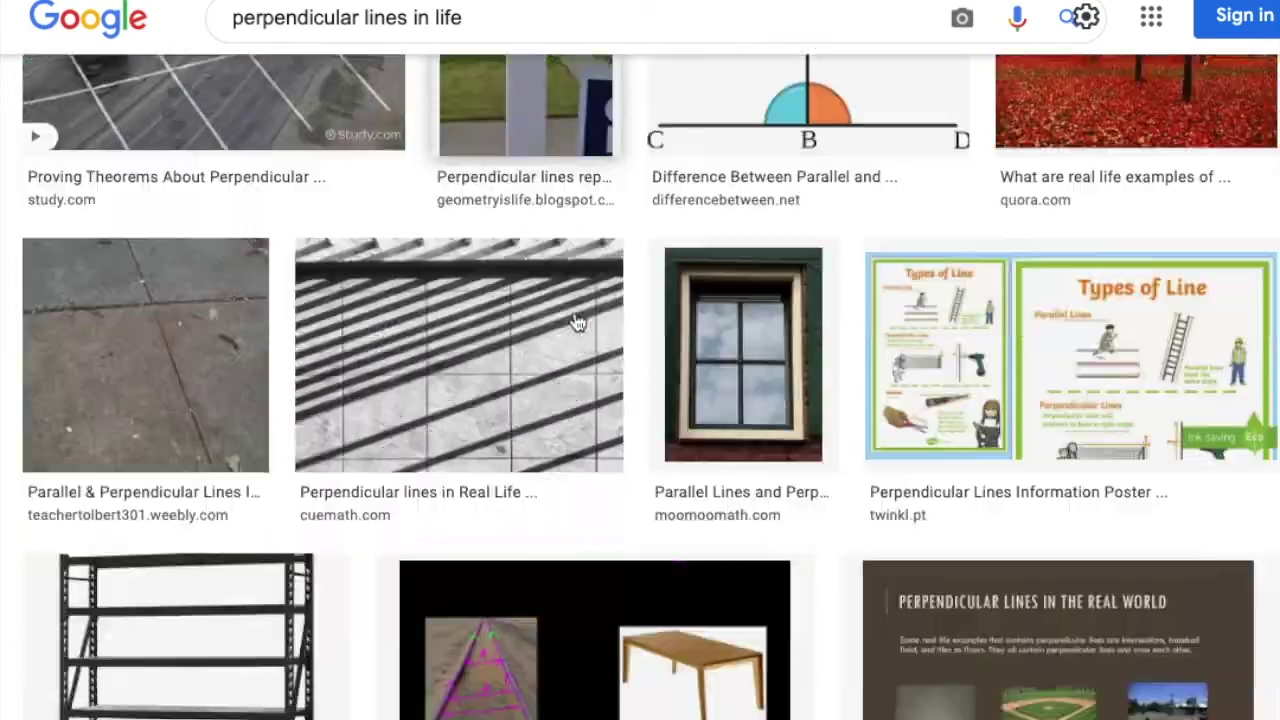
scroll(585, 325, "down", 15)
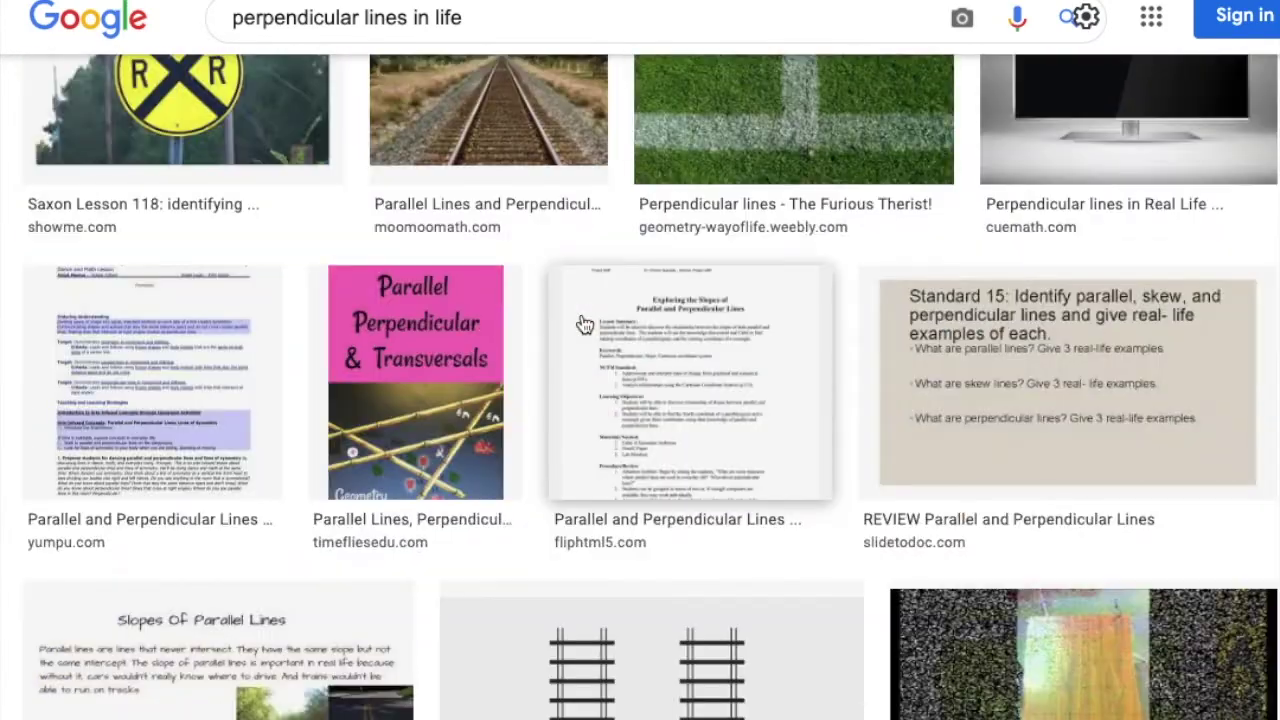
scroll(585, 325, "down", 15)
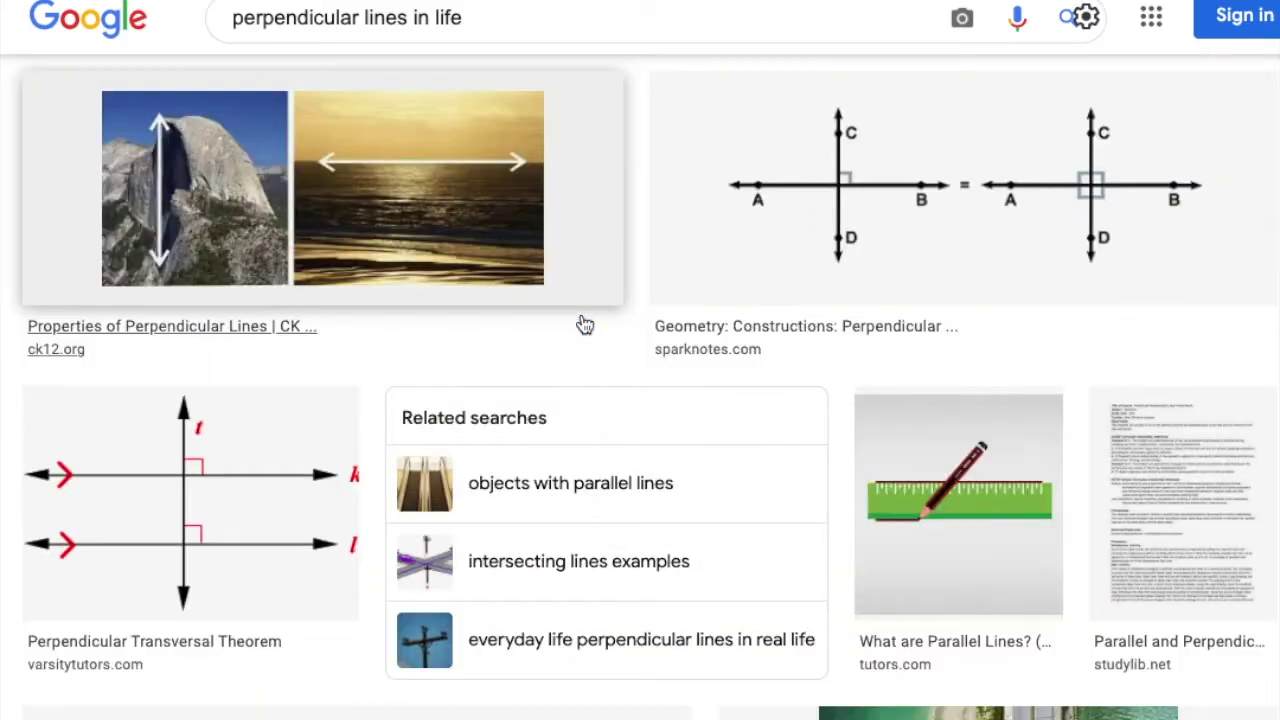
scroll(585, 325, "down", 10)
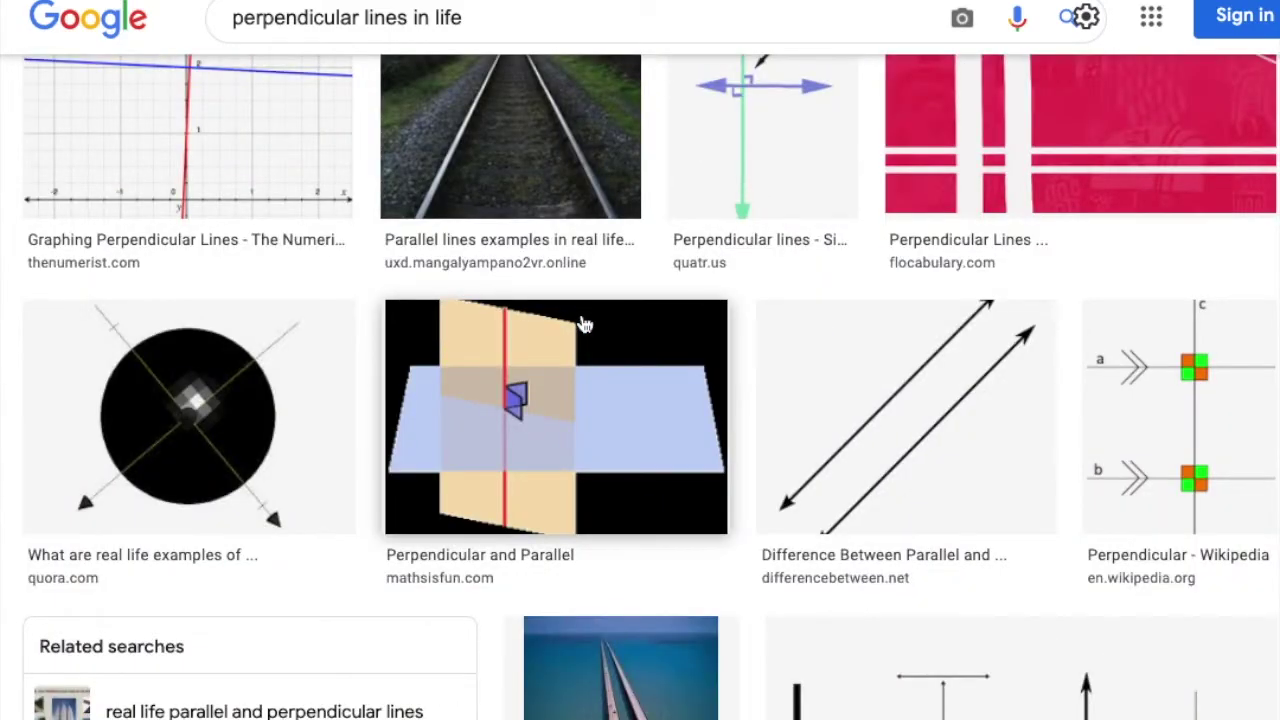
scroll(585, 325, "down", 10)
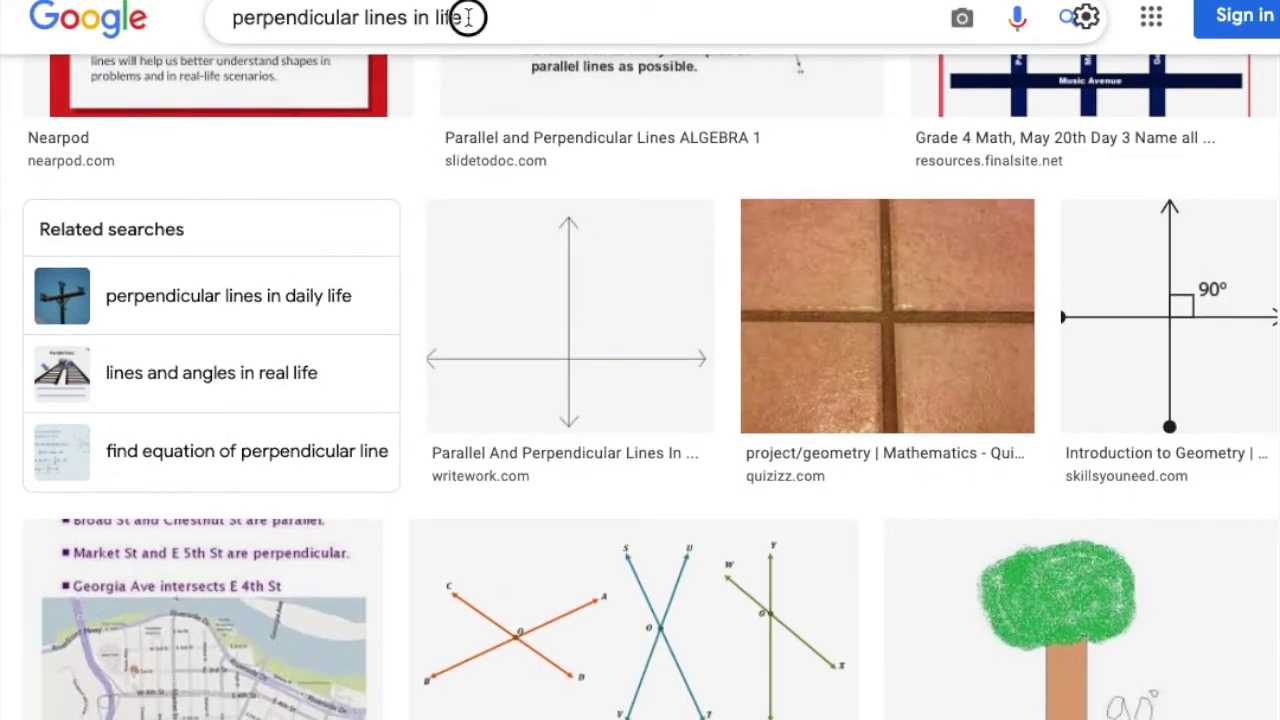
Step: Change the image search to "perpendicular lines in buildings" and browse the architectural examples
left_click(468, 17)
double_click(440, 17)
type("building")
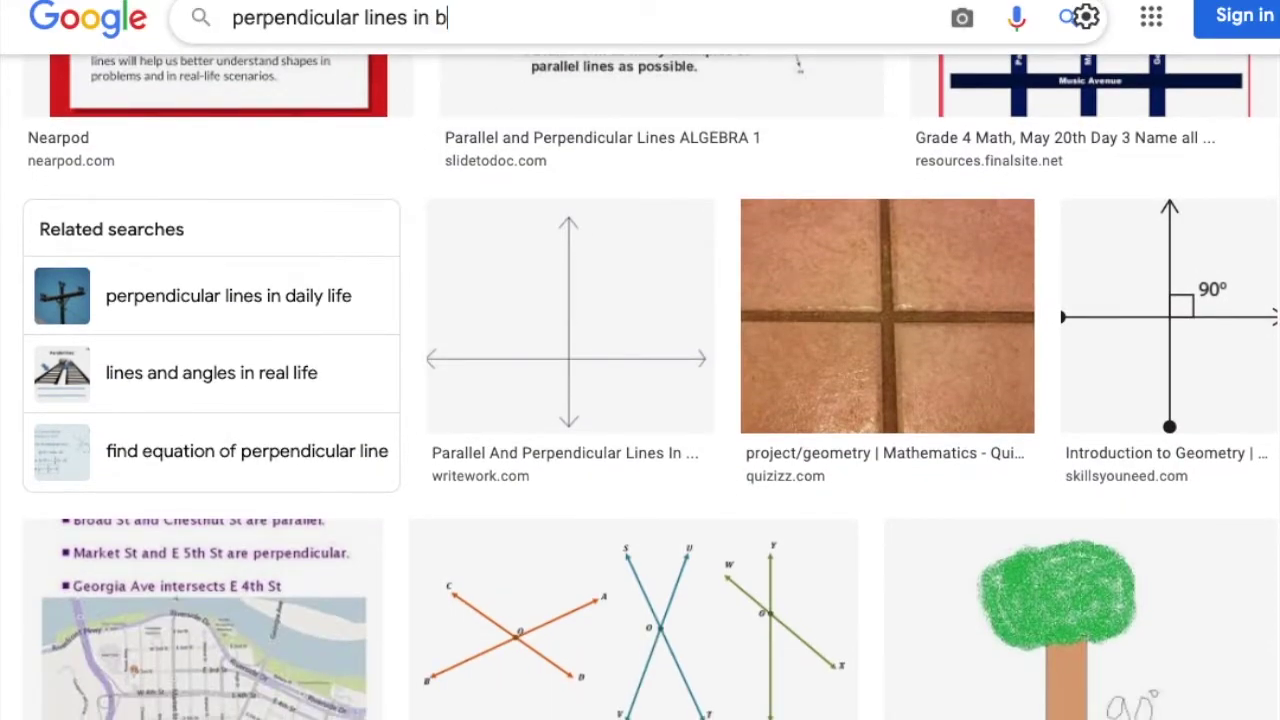
type("s")
key("Return")
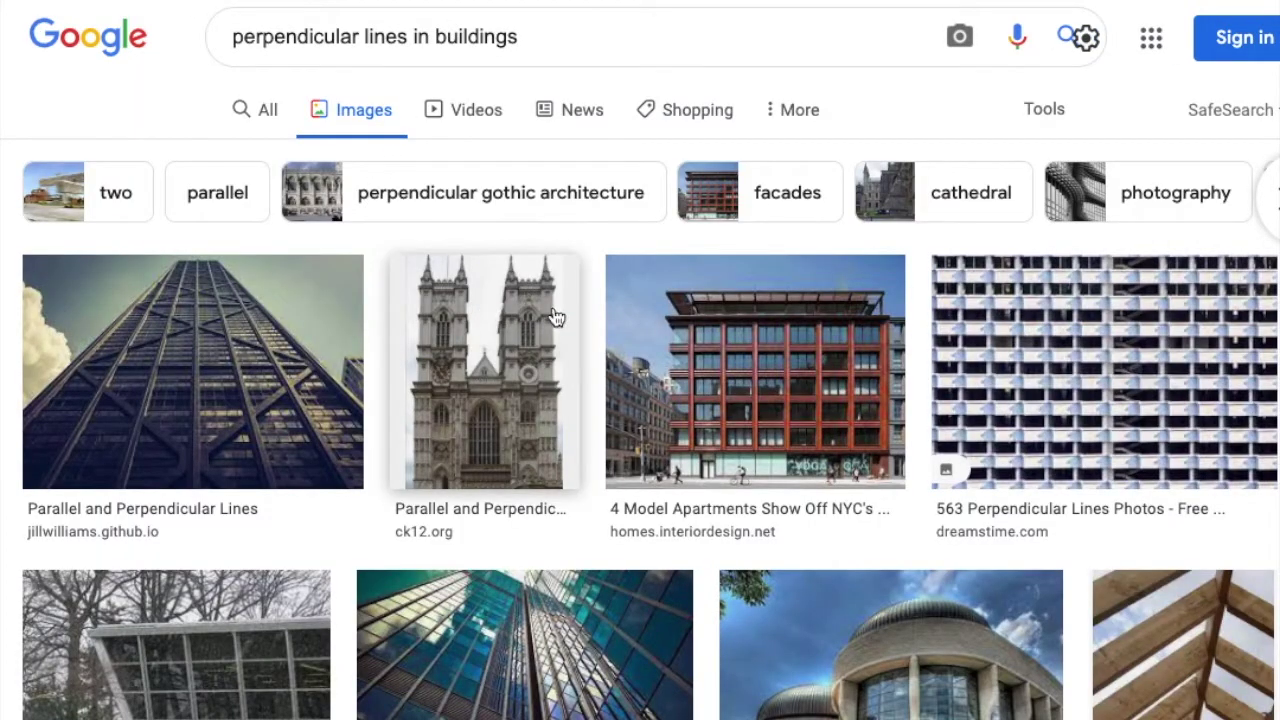
scroll(553, 305, "down", 10)
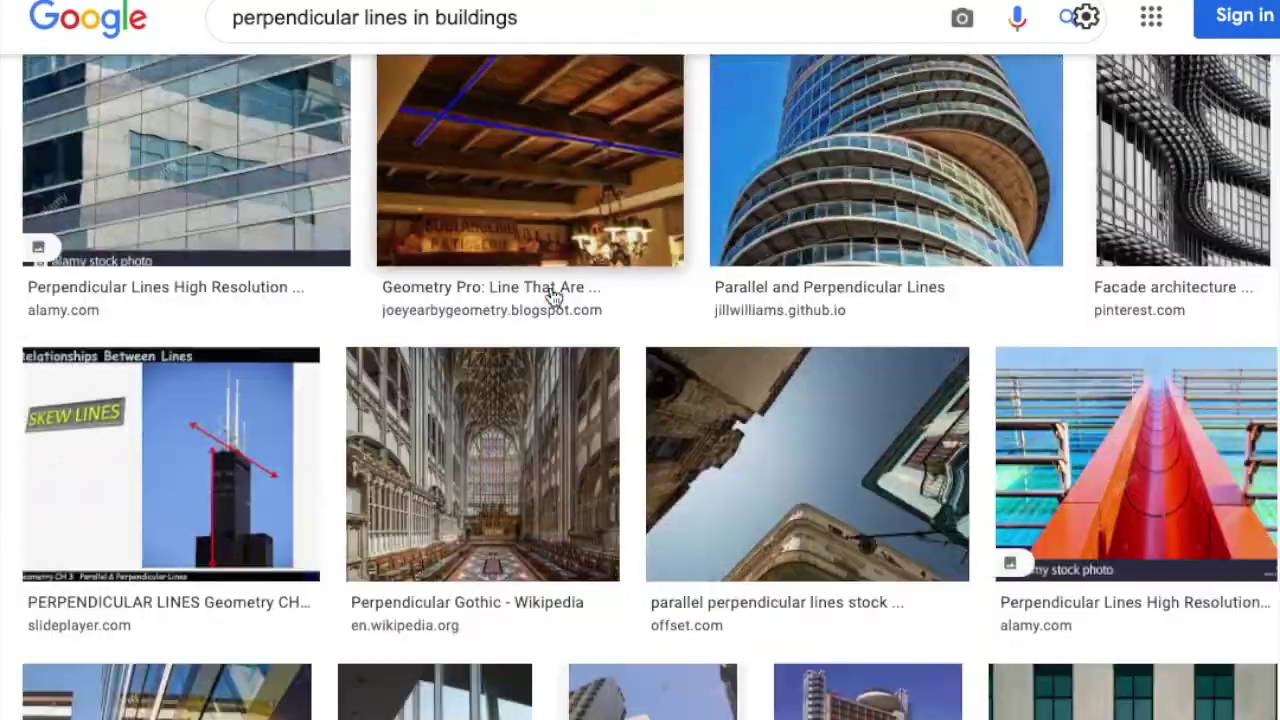
scroll(553, 298, "down", 5)
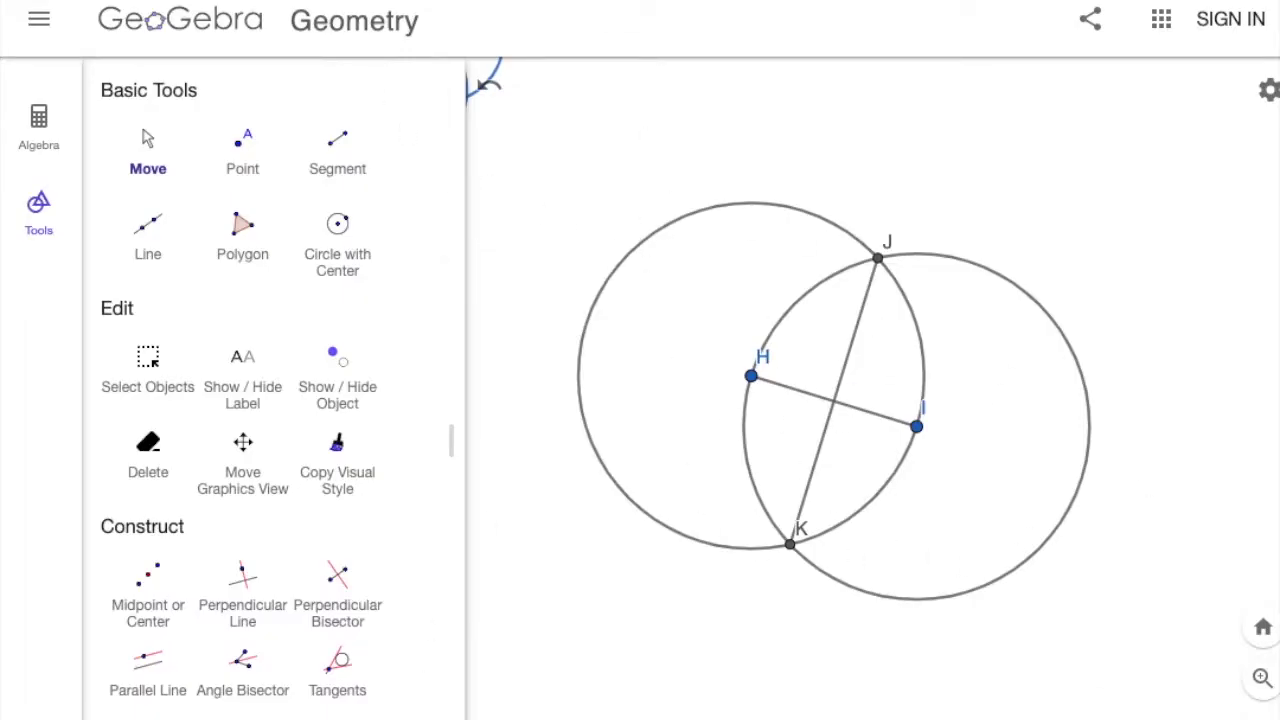
Step: Enter "vesica piscis" as the browser's search query, leaving the GeoGebra construction open
left_click(771, 29)
type("v")
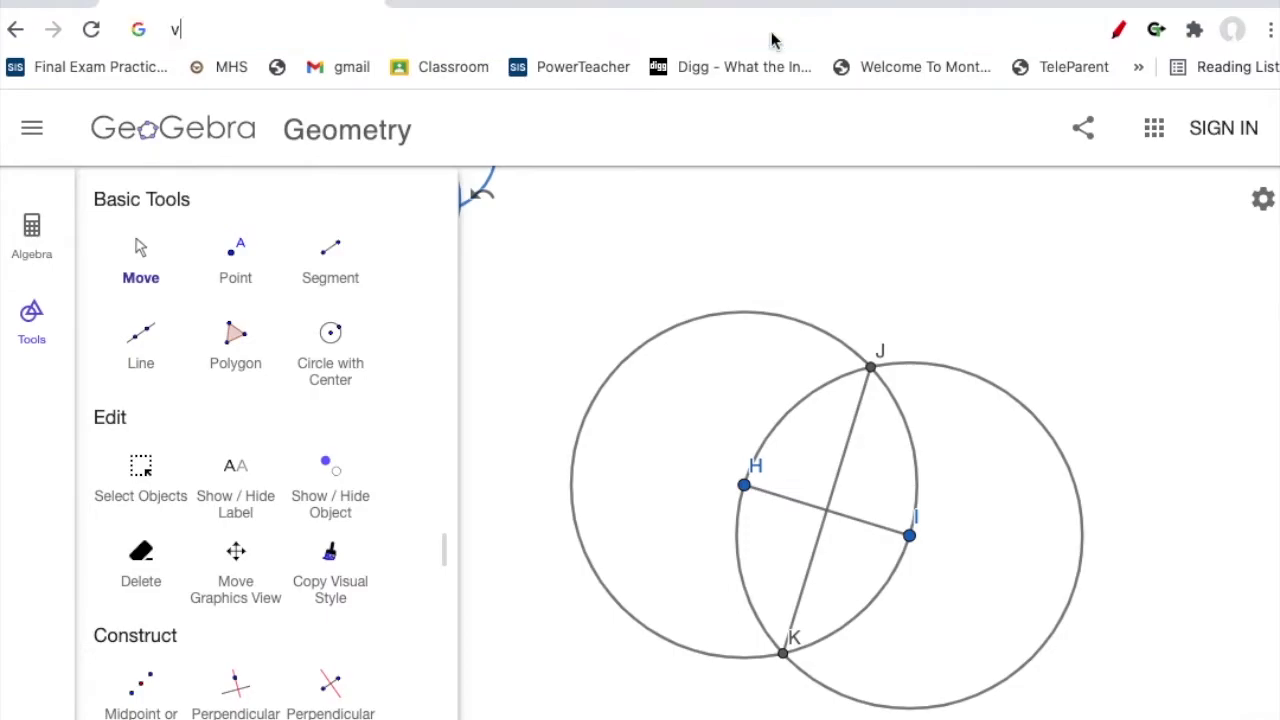
type("esica")
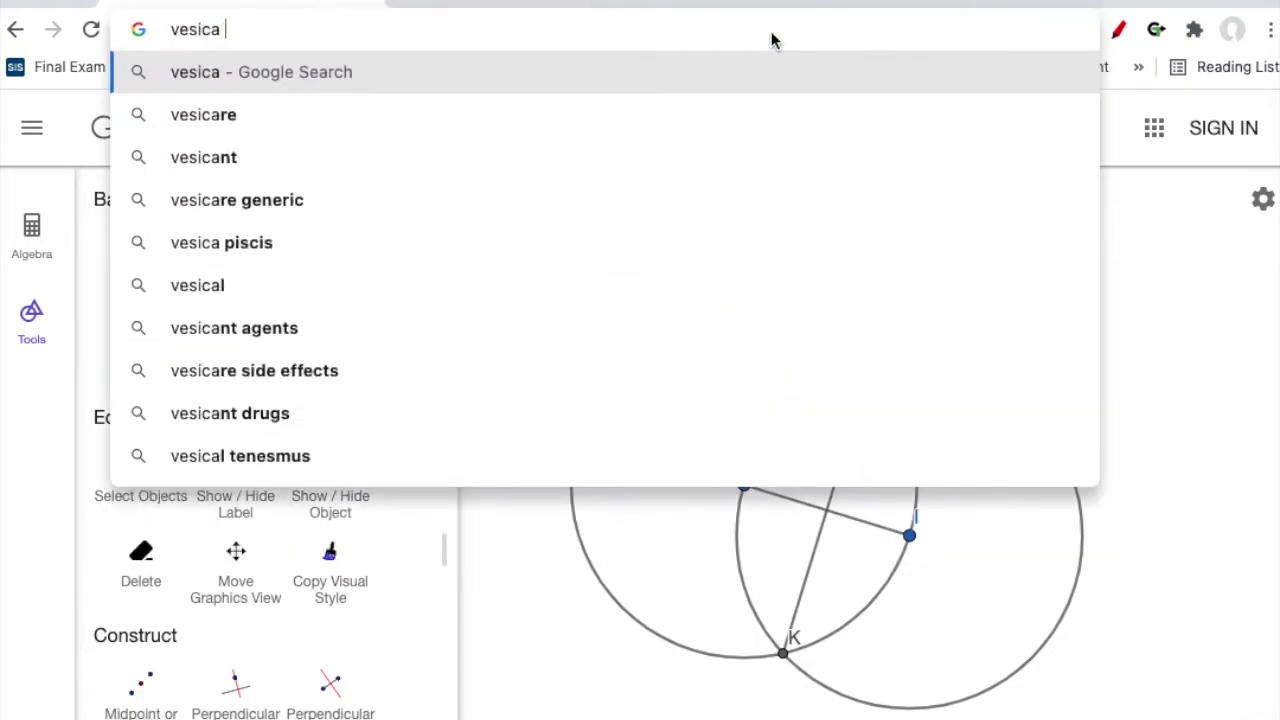
type(" o")
key("BackSpace")
type("pise")
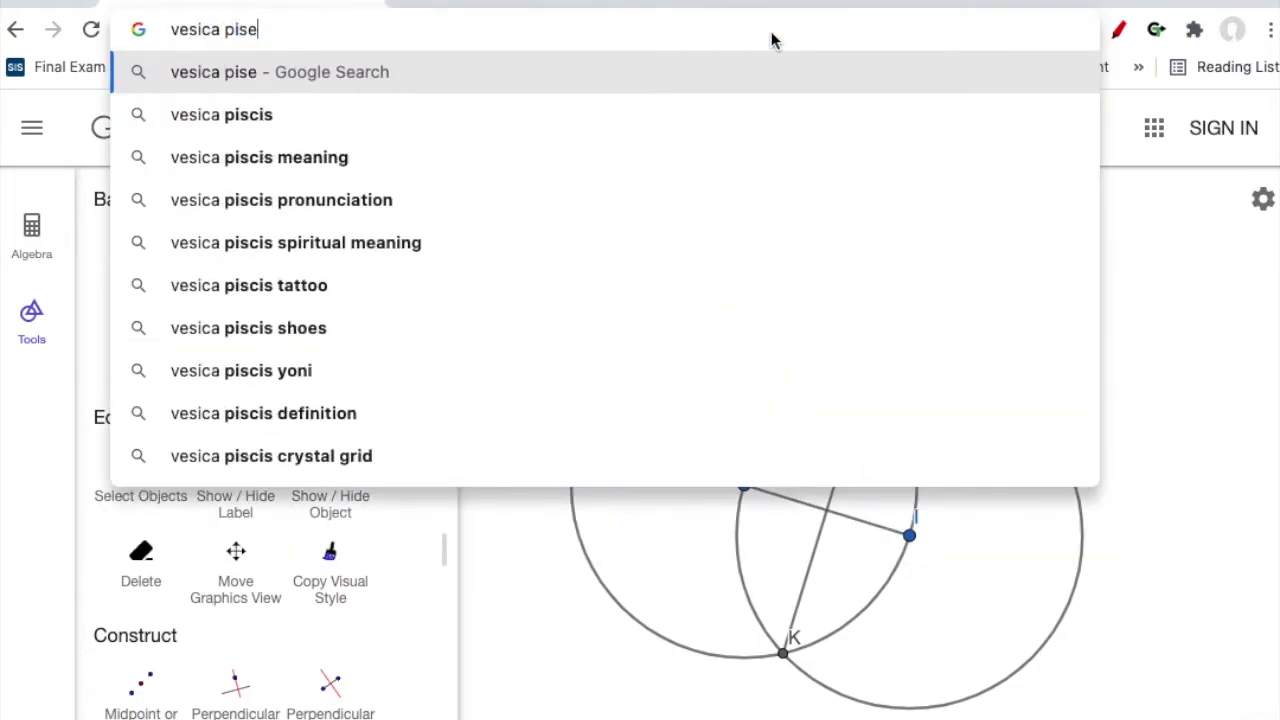
key("BackSpace")
type("sc")
key("BackSpace")
key("BackSpace")
type("cis")
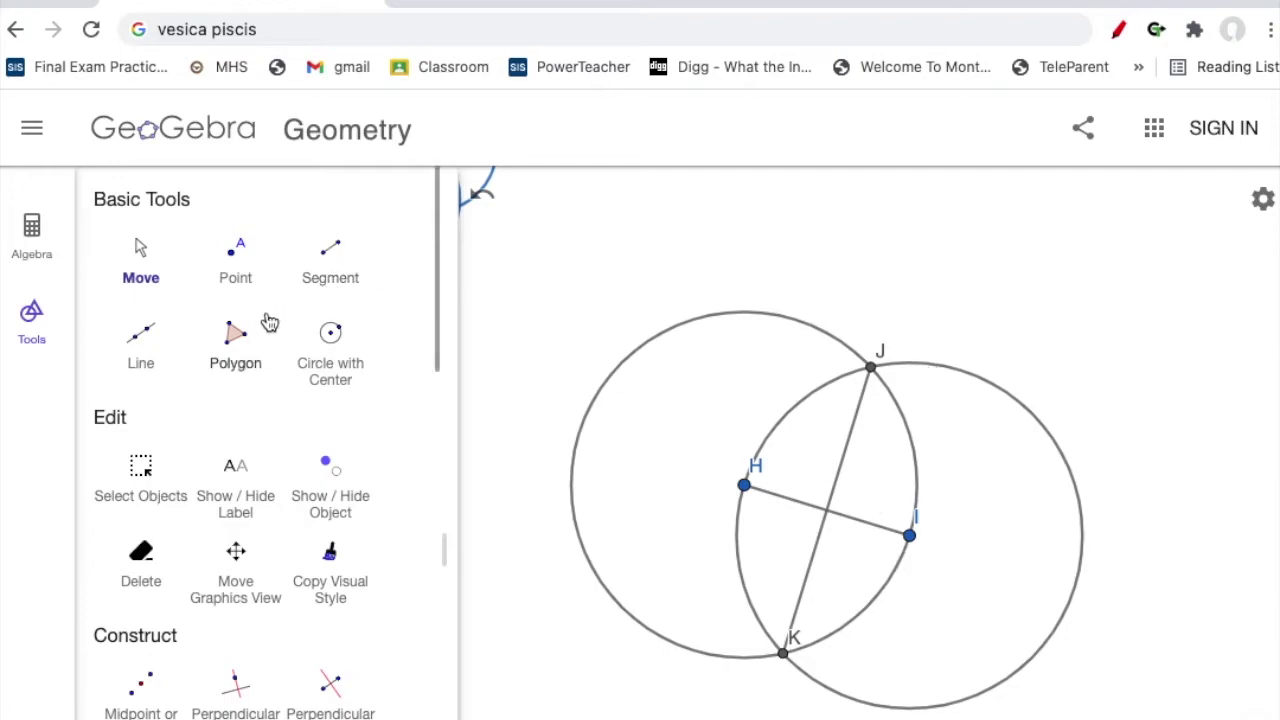
Step: Draw two concentric circles centred where segments HI and JK cross, one passing through I and a smaller one inside it
left_click(330, 340)
left_click(827, 512)
left_click(909, 536)
left_click(827, 512)
left_click(857, 545)
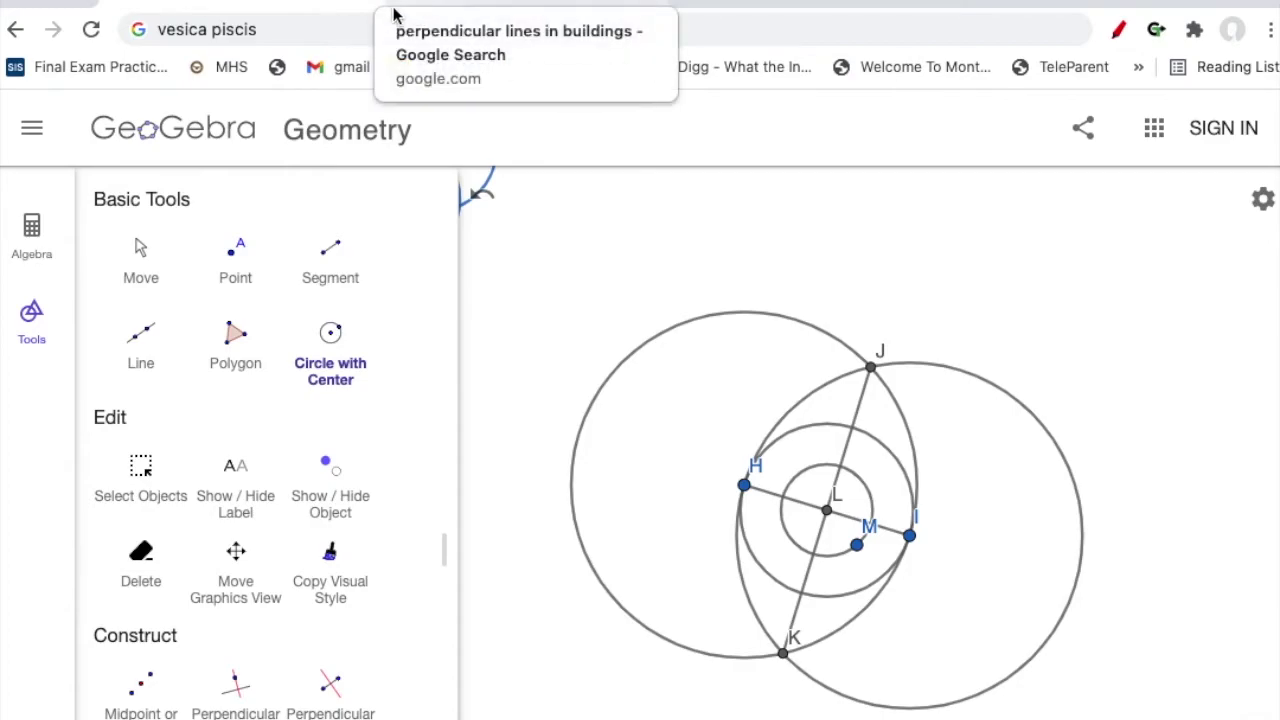
Step: Run the Google search for "vesica piscis" and view its image results
left_click(381, 28)
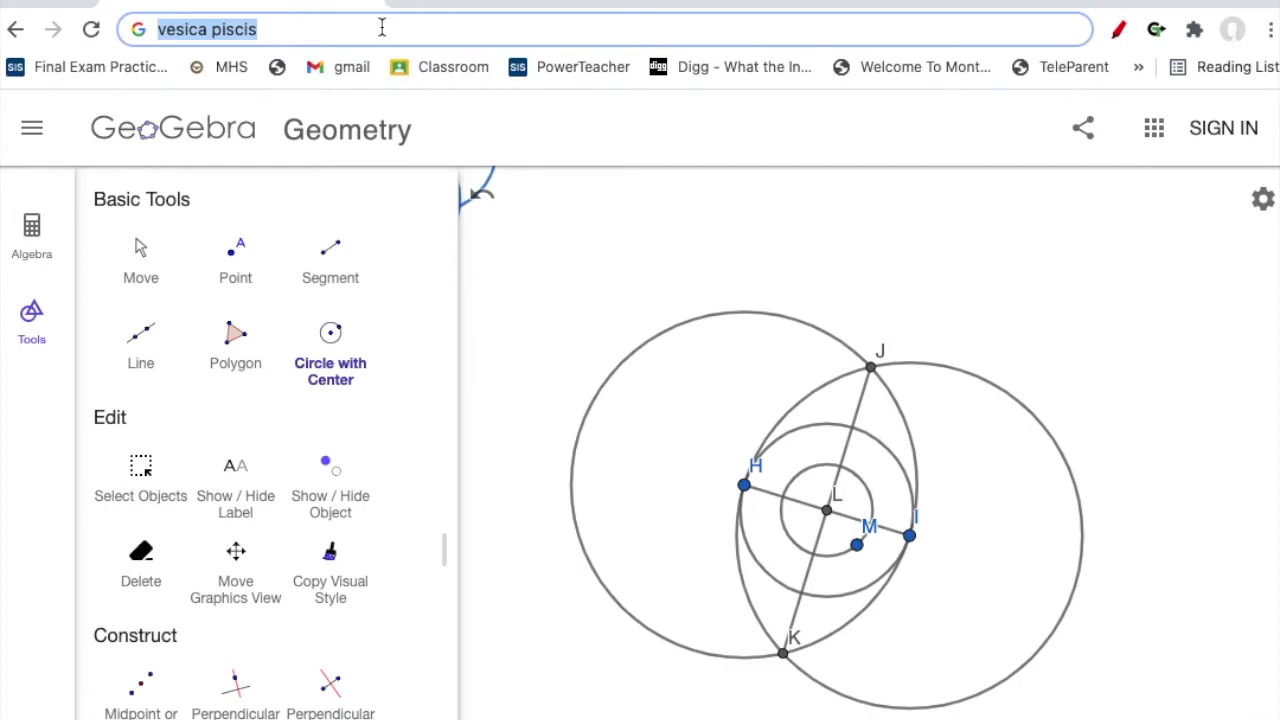
key("Return")
left_click(995, 305)
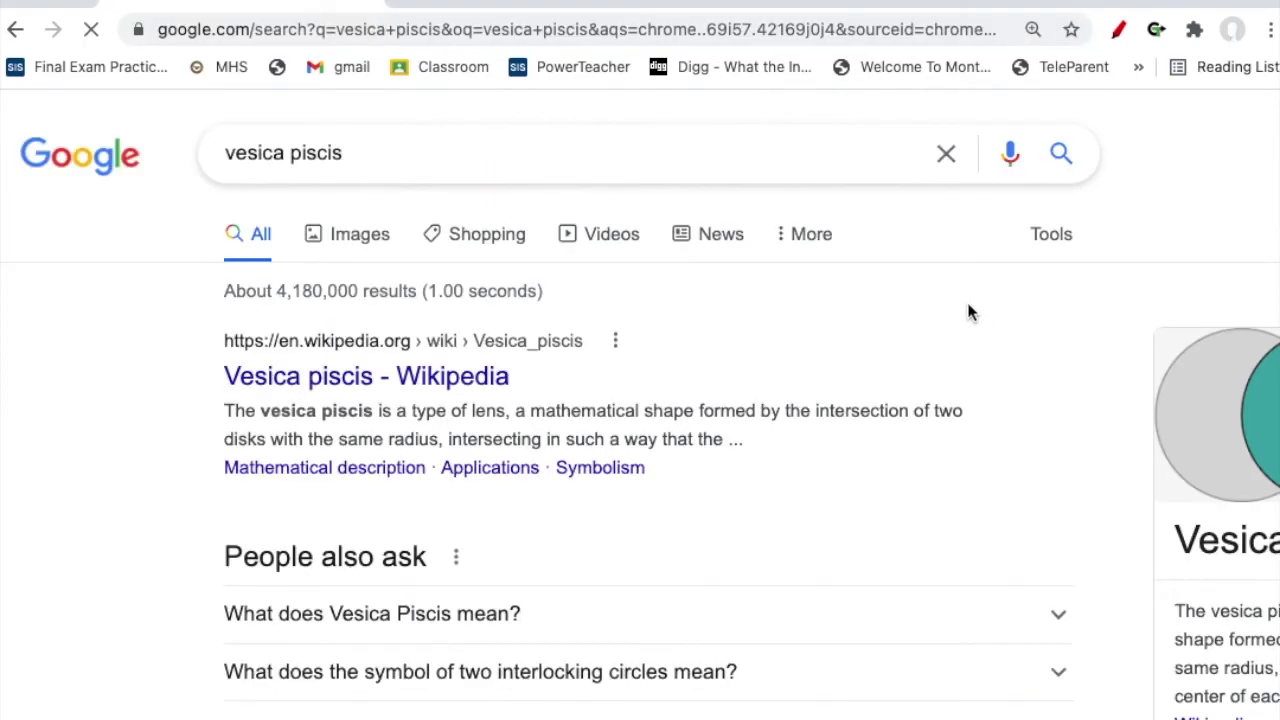
left_click(346, 246)
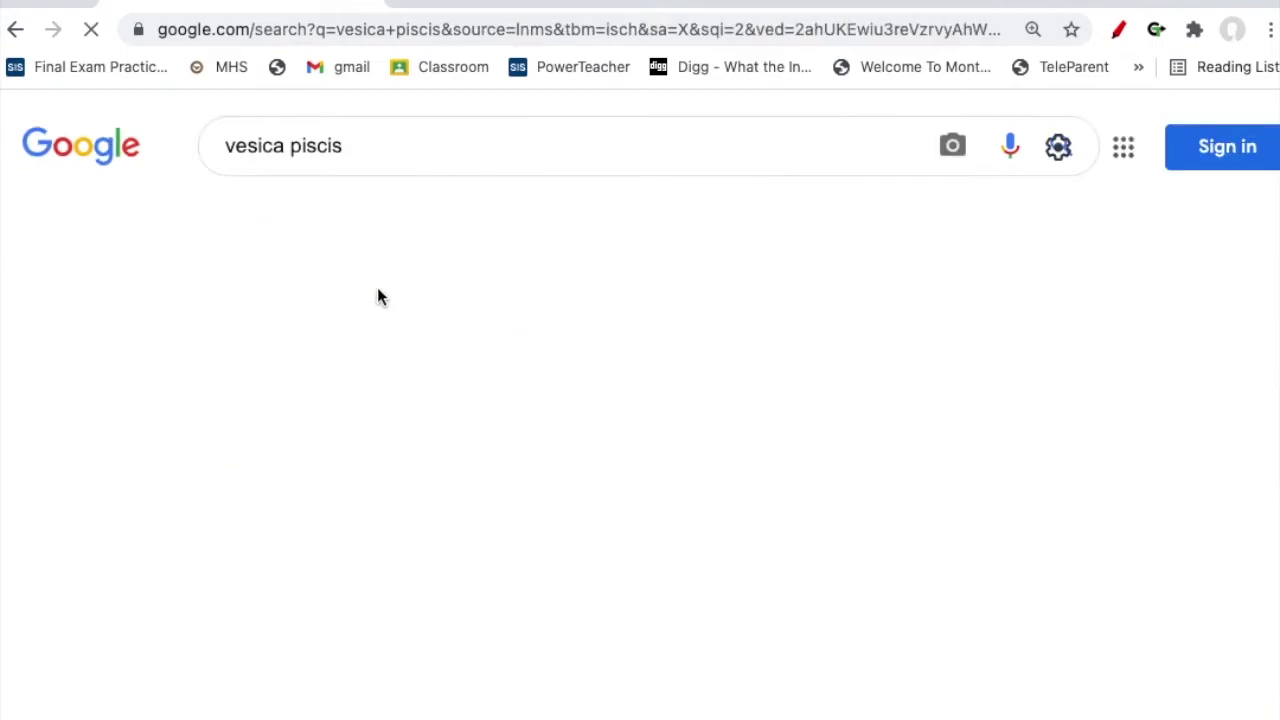
scroll(352, 402, "down", 2)
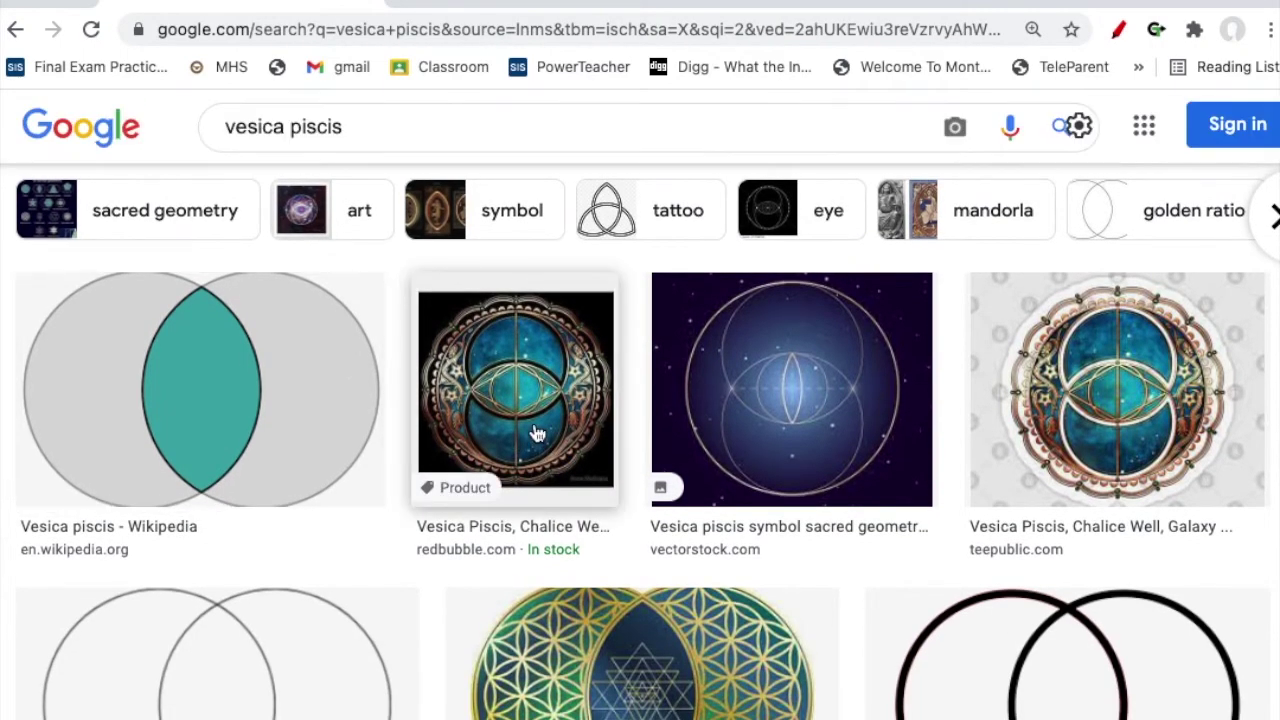
scroll(566, 440, "up", 5)
scroll(575, 445, "down", 5)
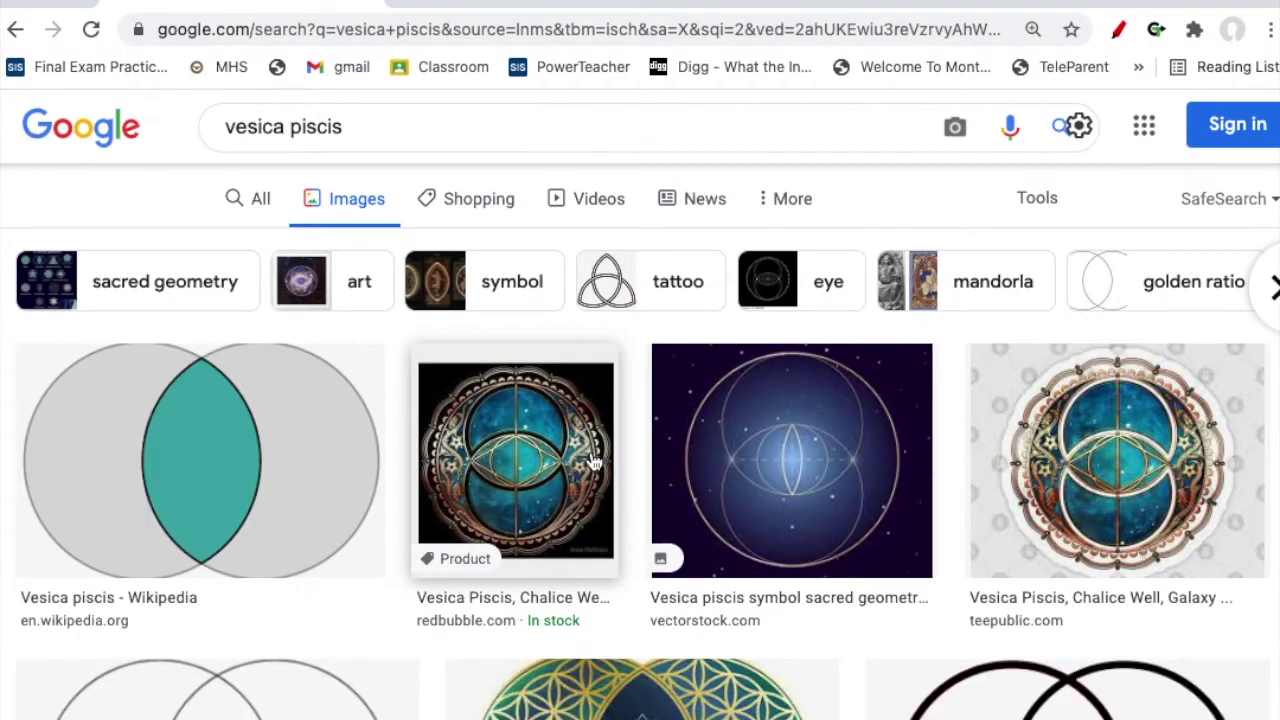
Step: Look through the vesica piscis images and examine the Islamic, Tarot and Christian artwork up close
scroll(585, 455, "down", 4)
scroll(586, 461, "down", 6)
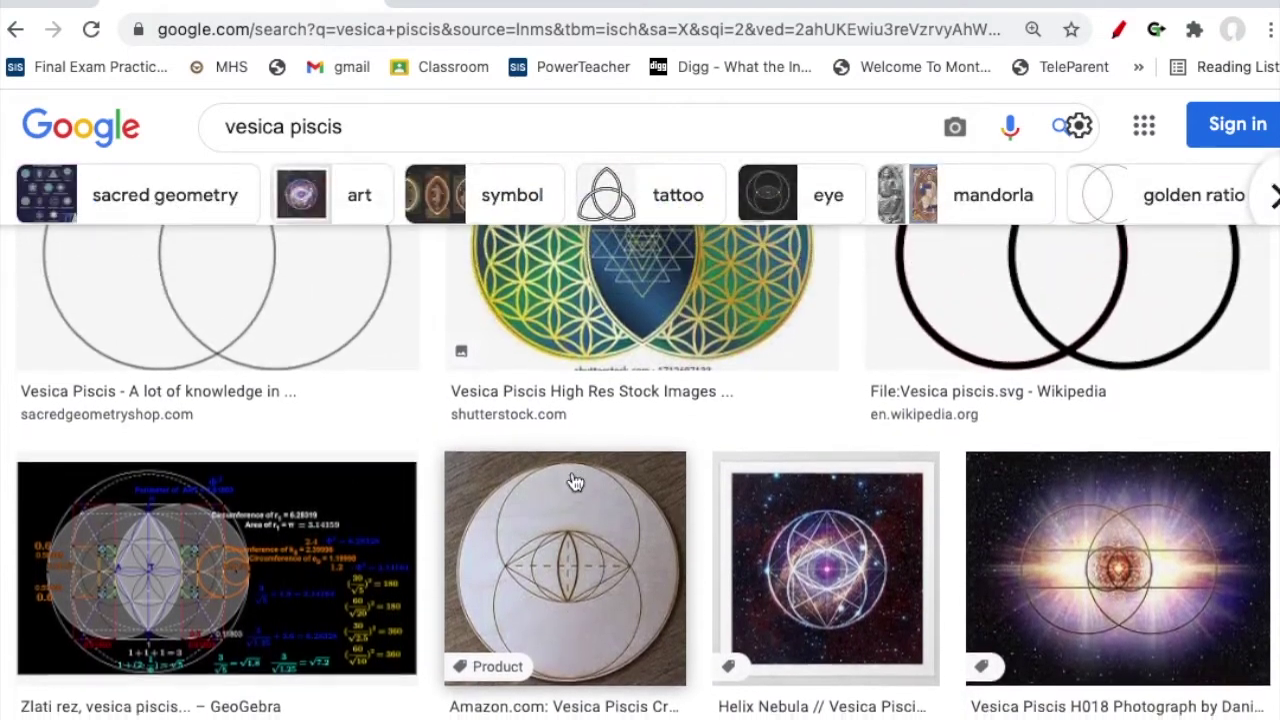
scroll(558, 478, "down", 3)
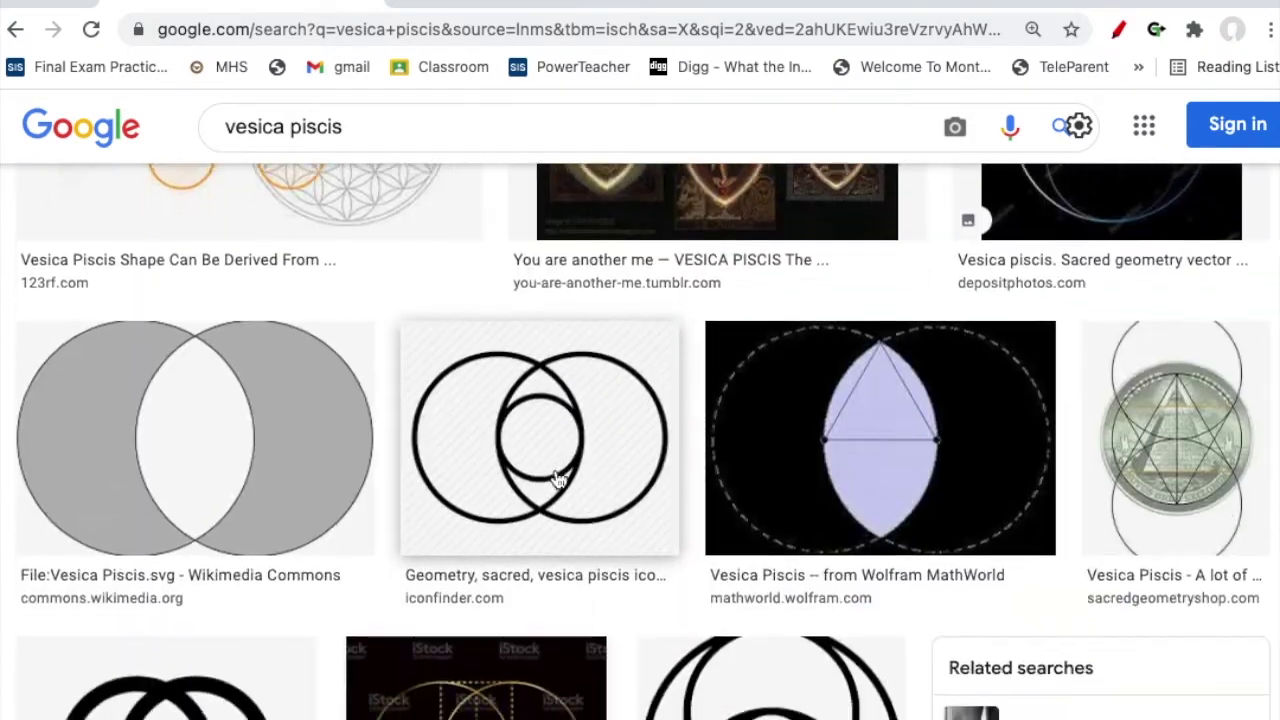
scroll(556, 480, "up", 4)
scroll(555, 482, "down", 1)
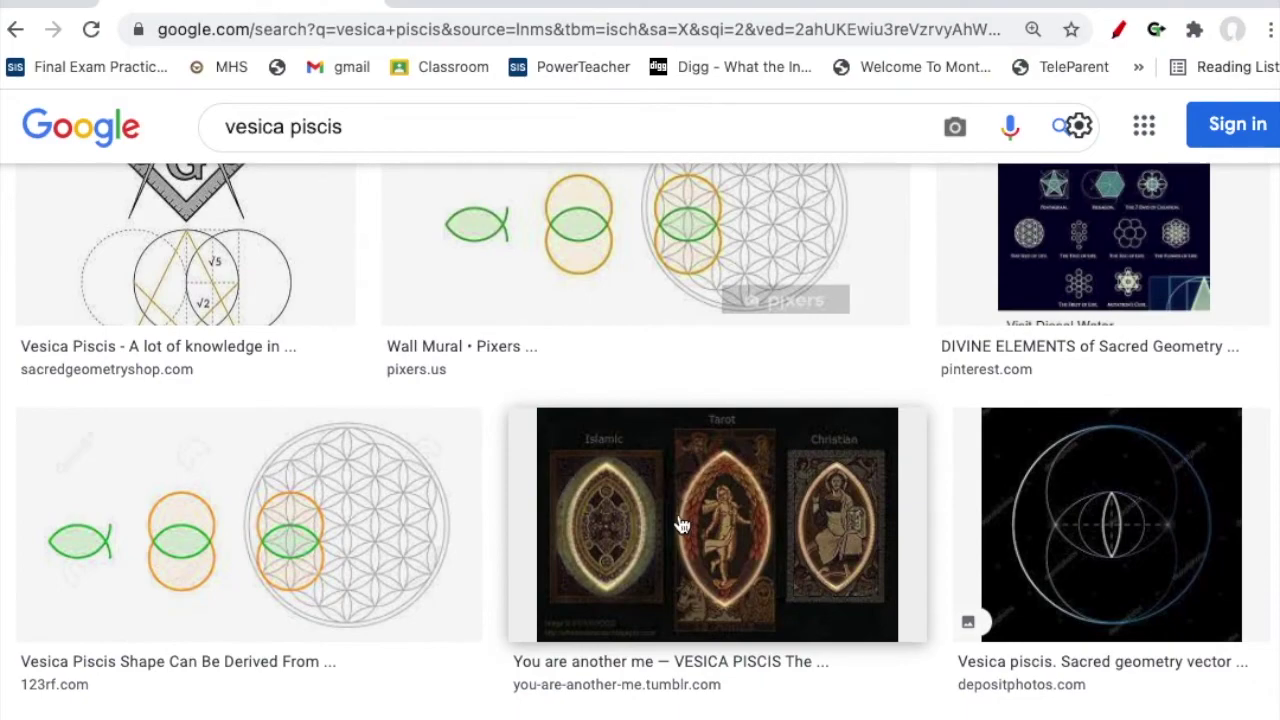
left_click(680, 523)
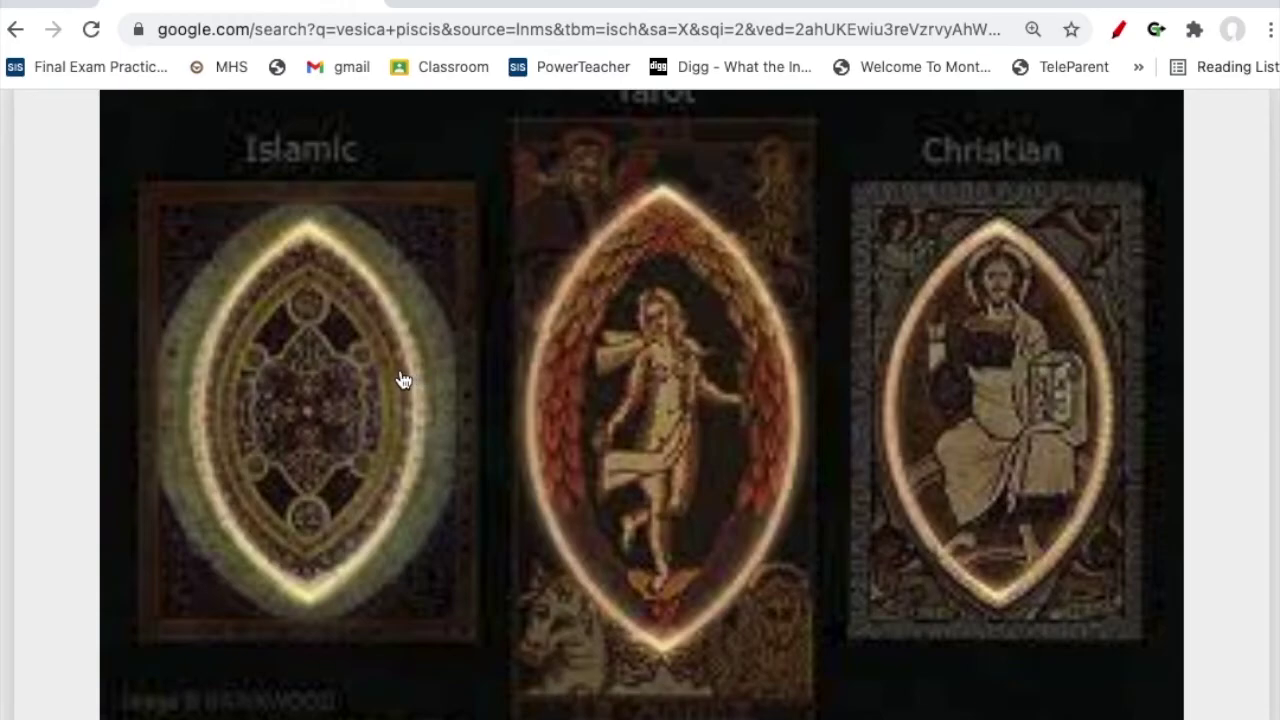
scroll(540, 388, "down", 5)
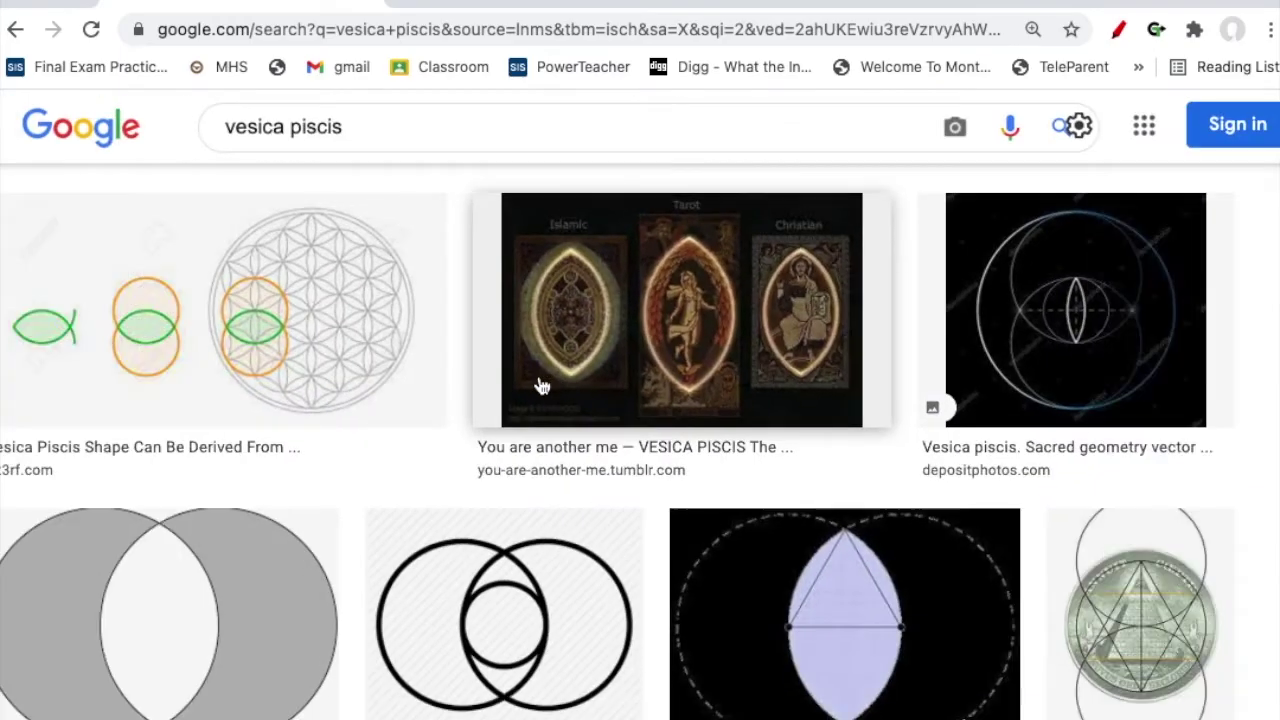
Step: Continue through the vesica piscis images and examine the collage of religious paintings up close
scroll(537, 382, "down", 3)
scroll(523, 374, "down", 6)
scroll(443, 423, "up", 1)
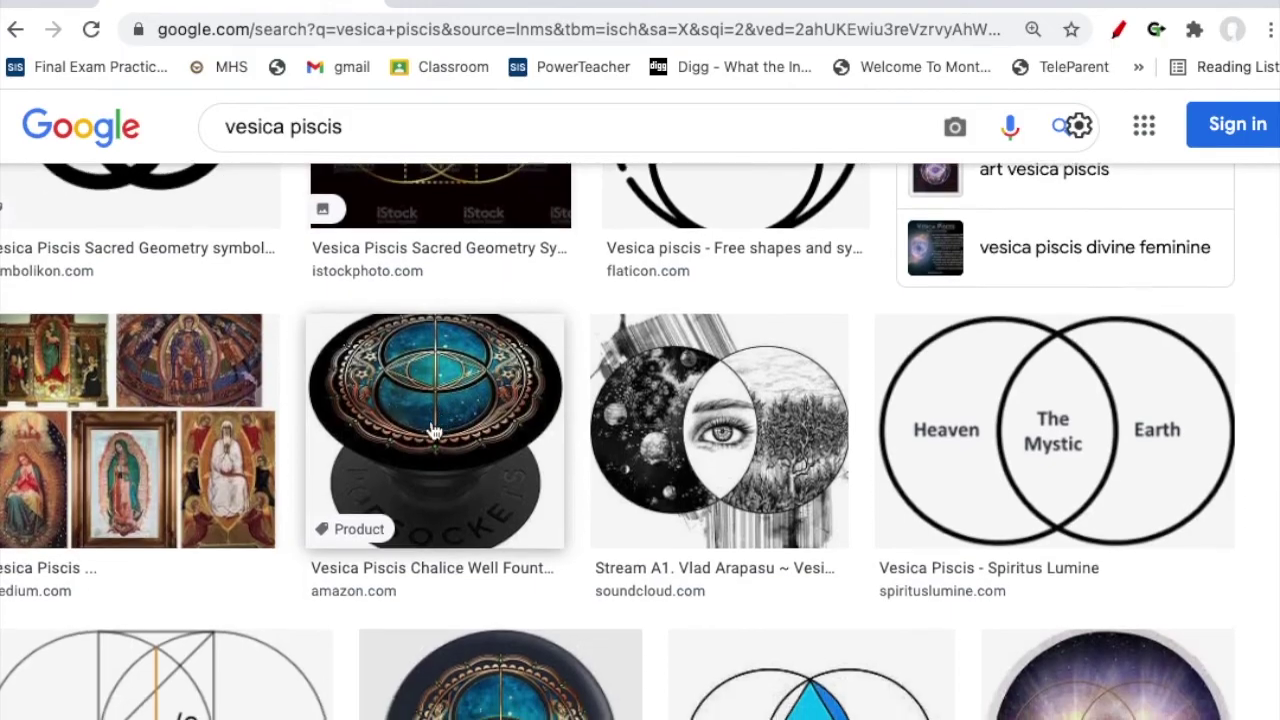
scroll(183, 449, "up", 5)
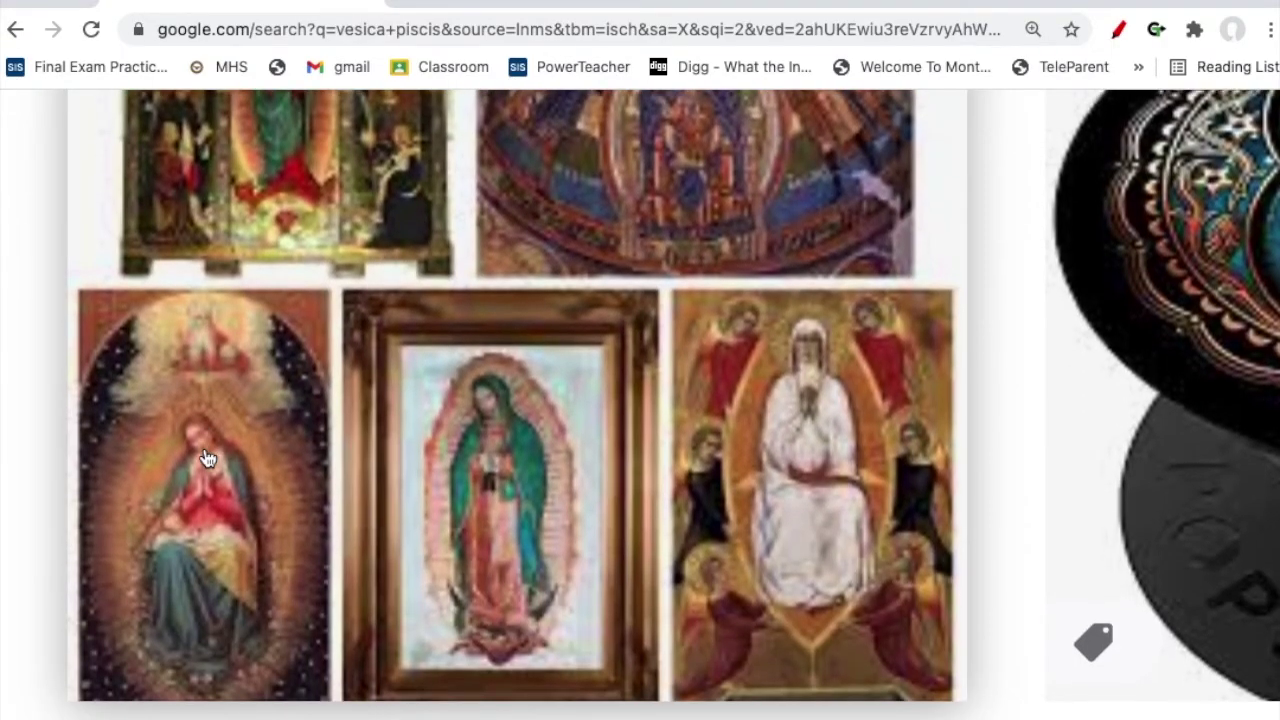
scroll(205, 458, "down", 5)
Step: Find the aerial photo of a colonnaded square overlaid with two intersecting ovals and examine it up close
scroll(215, 460, "down", 7)
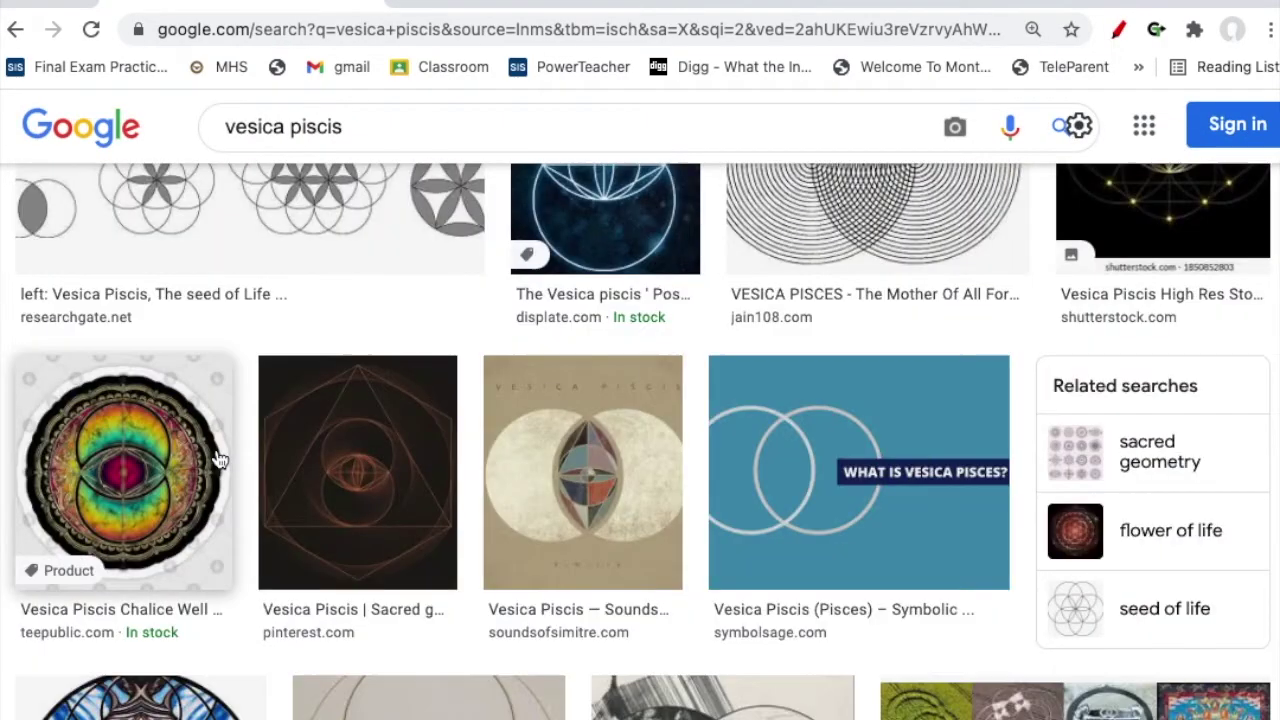
scroll(216, 462, "down", 12)
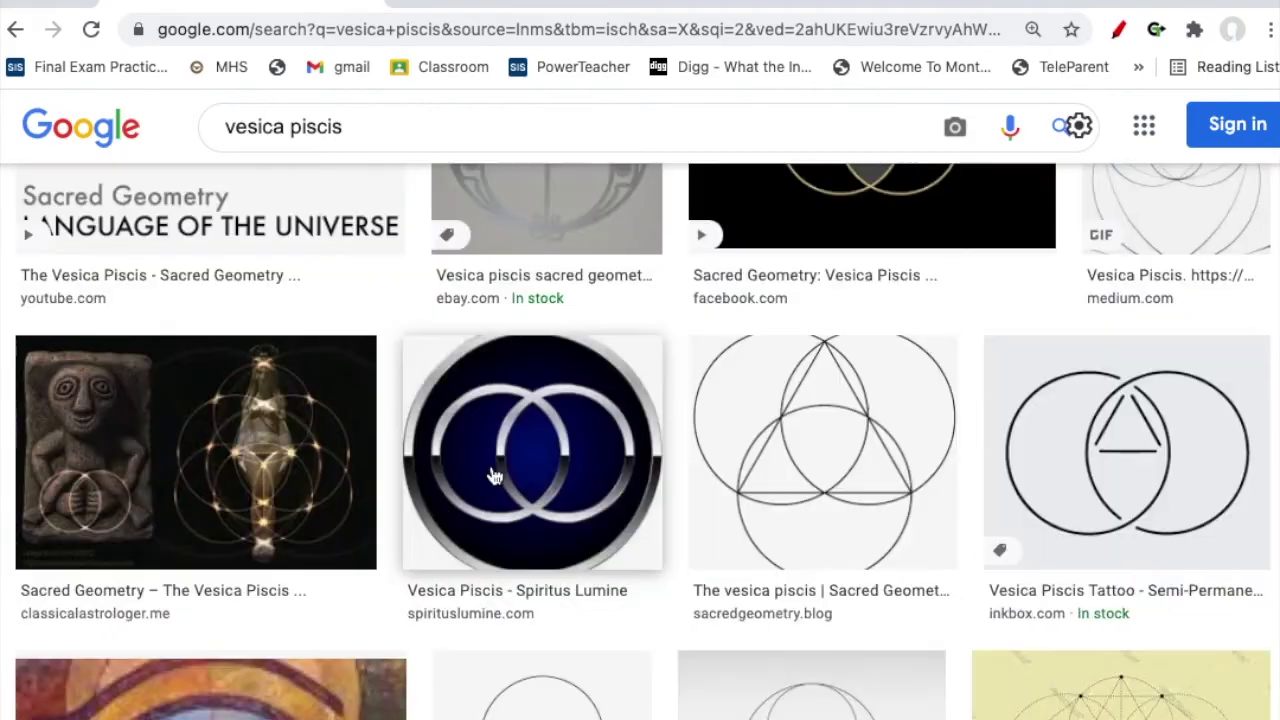
scroll(447, 483, "down", 10)
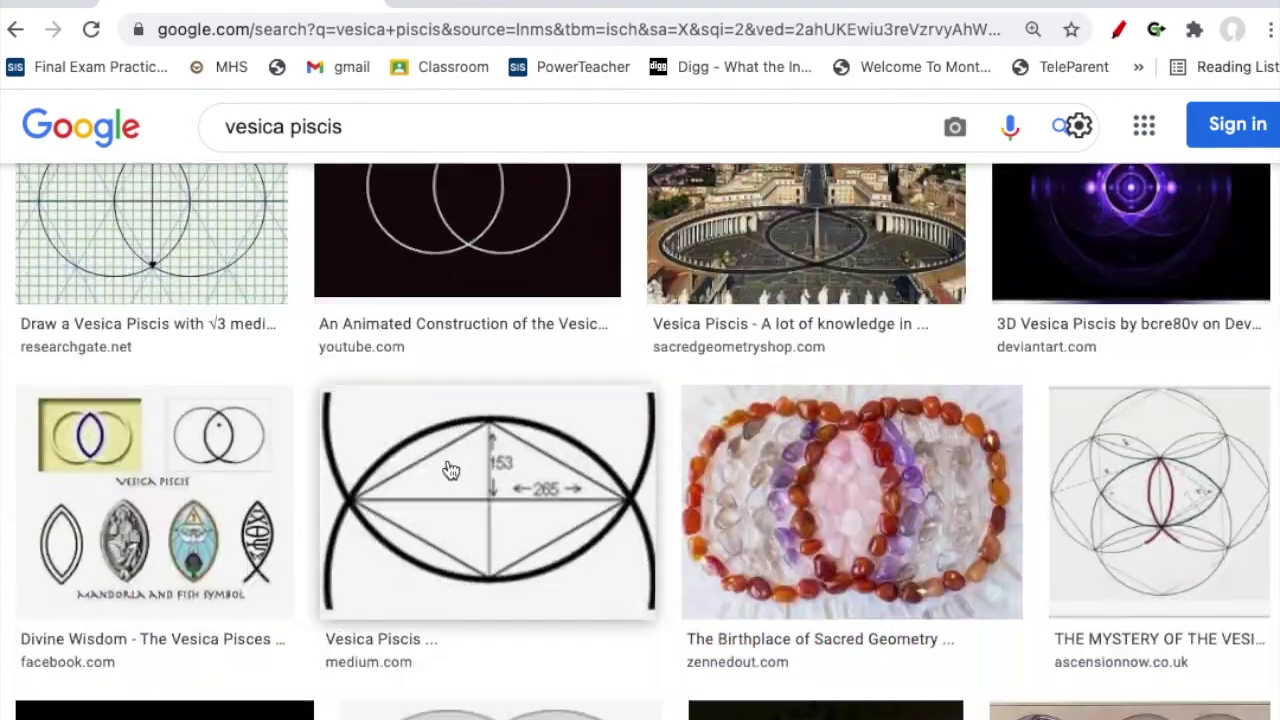
scroll(469, 470, "up", 3)
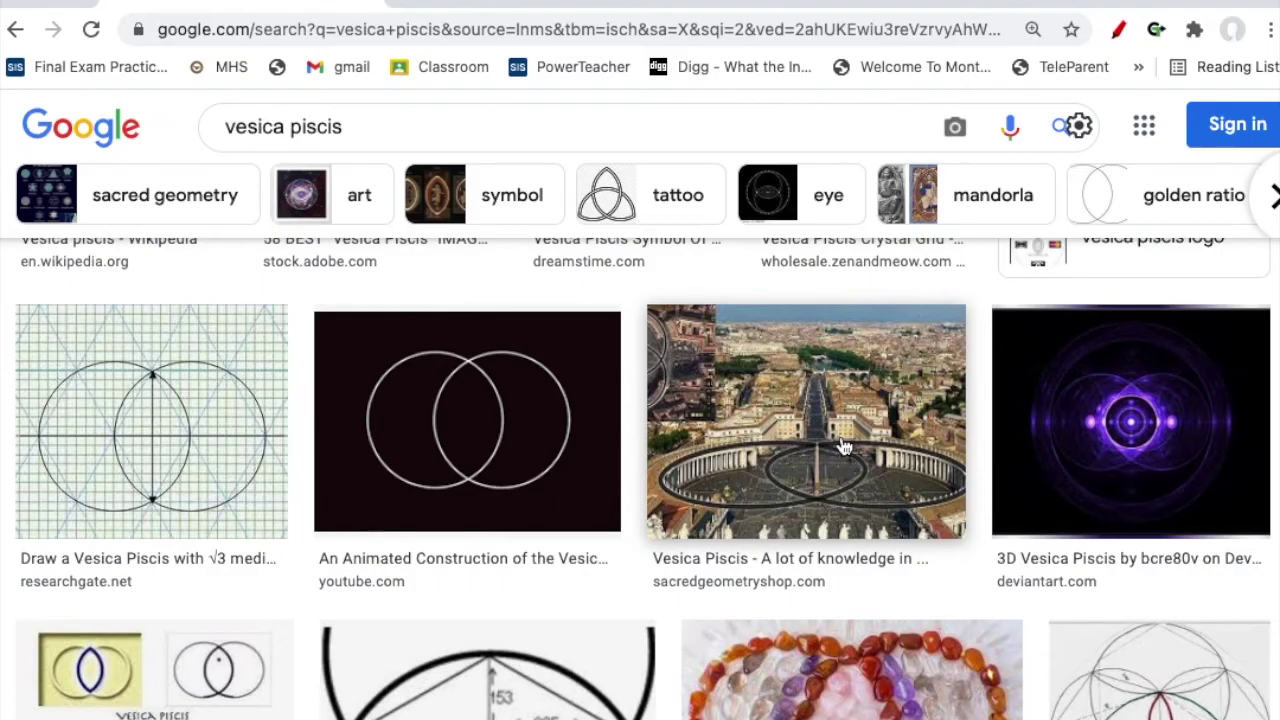
scroll(843, 447, "up", 10, "ctrl")
scroll(810, 530, "down", 2)
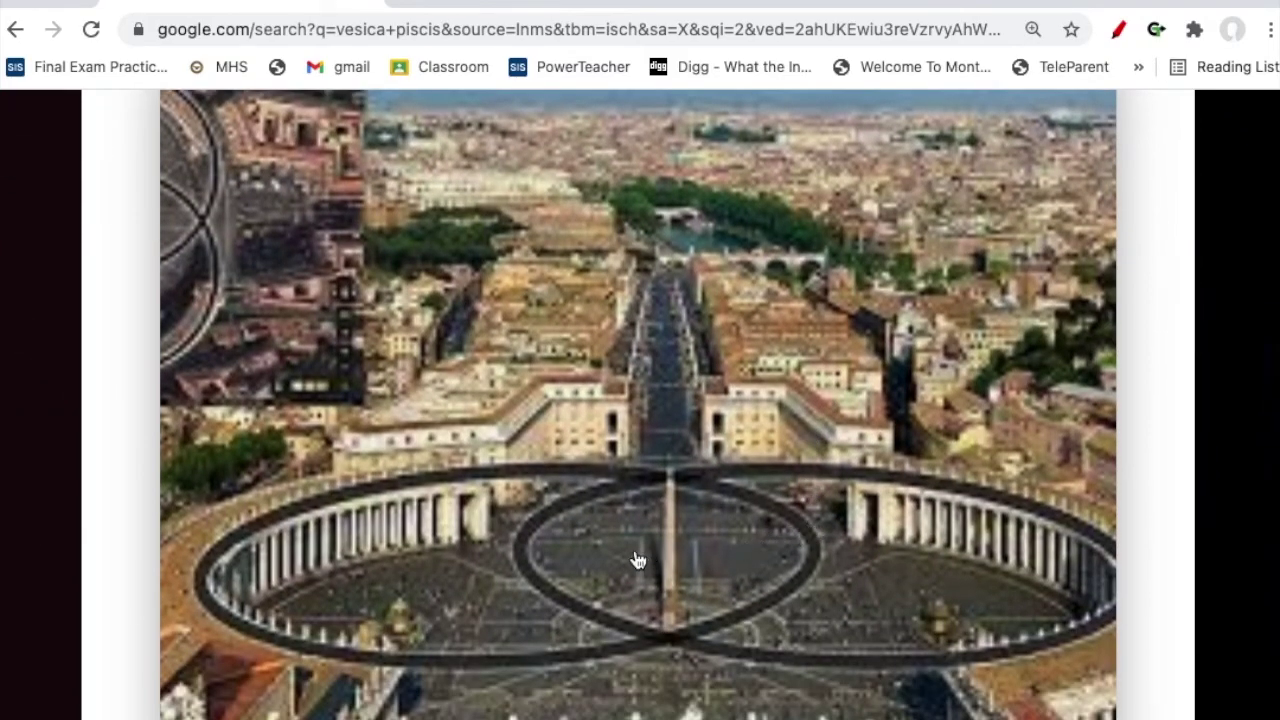
scroll(645, 567, "down", 10, "ctrl")
Step: Browse the remaining vesica piscis images for further geometric and artistic examples
scroll(643, 560, "down", 5)
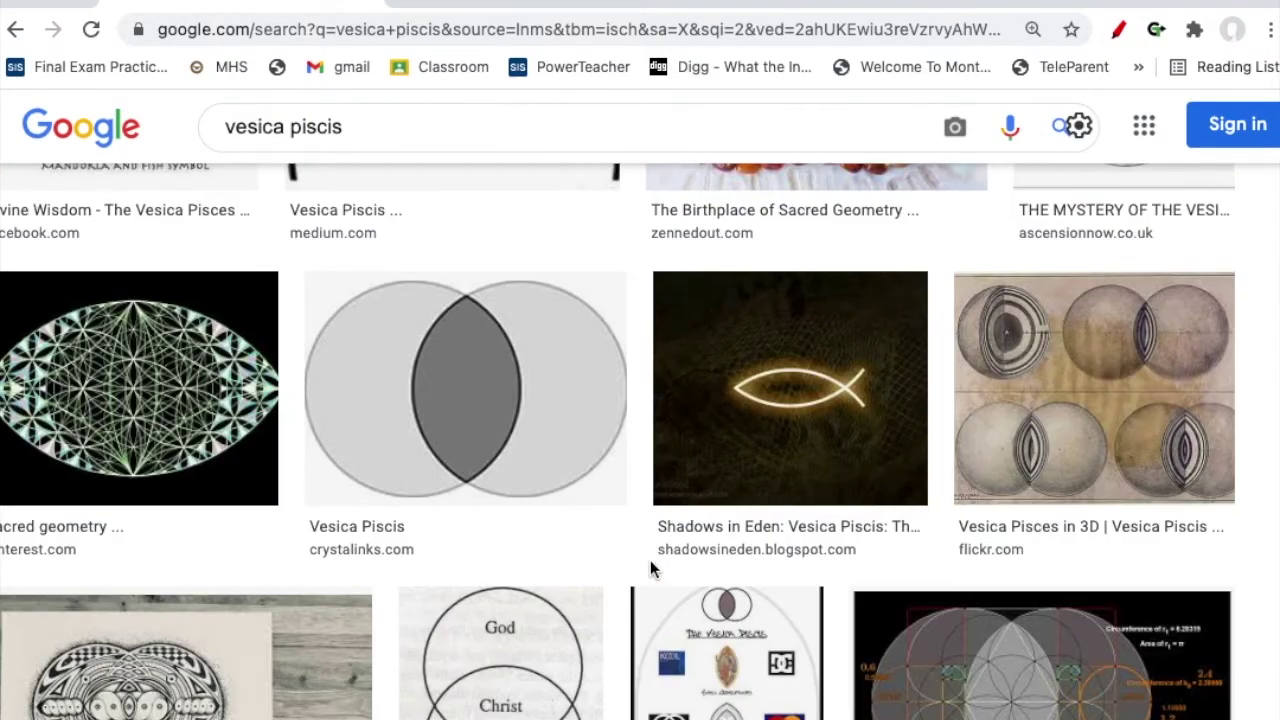
scroll(499, 543, "down", 9)
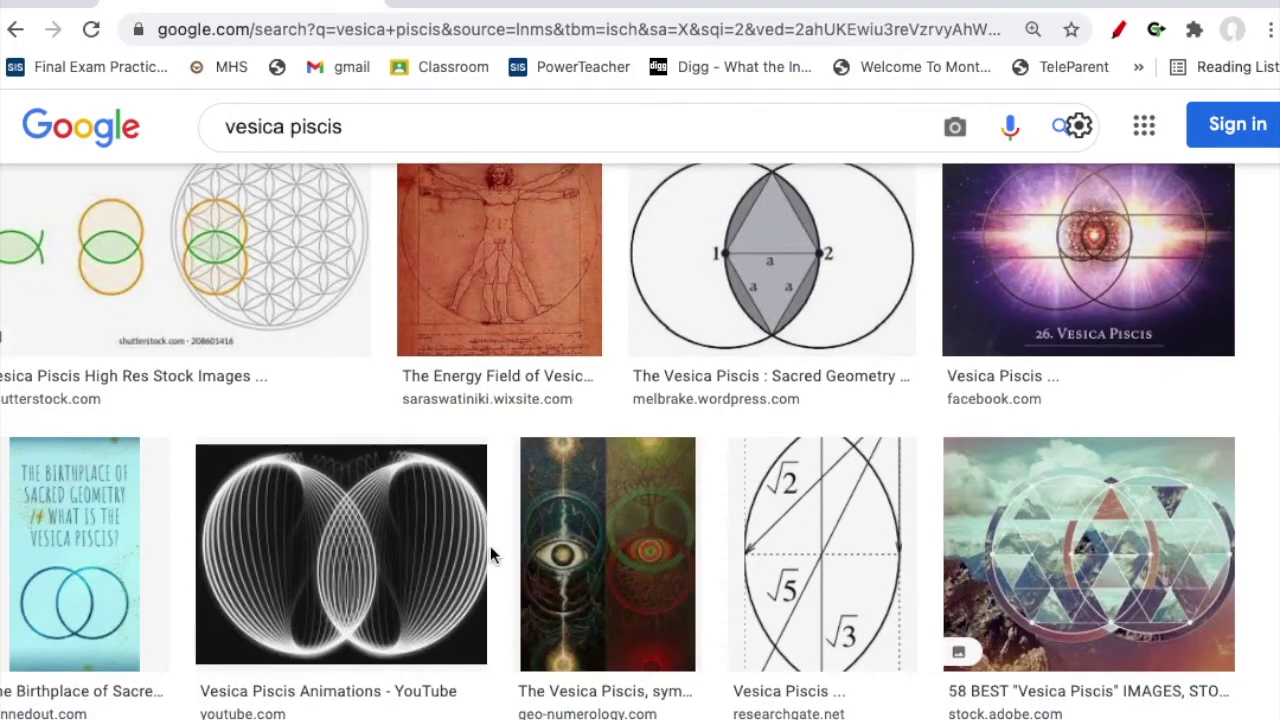
scroll(497, 552, "down", 5)
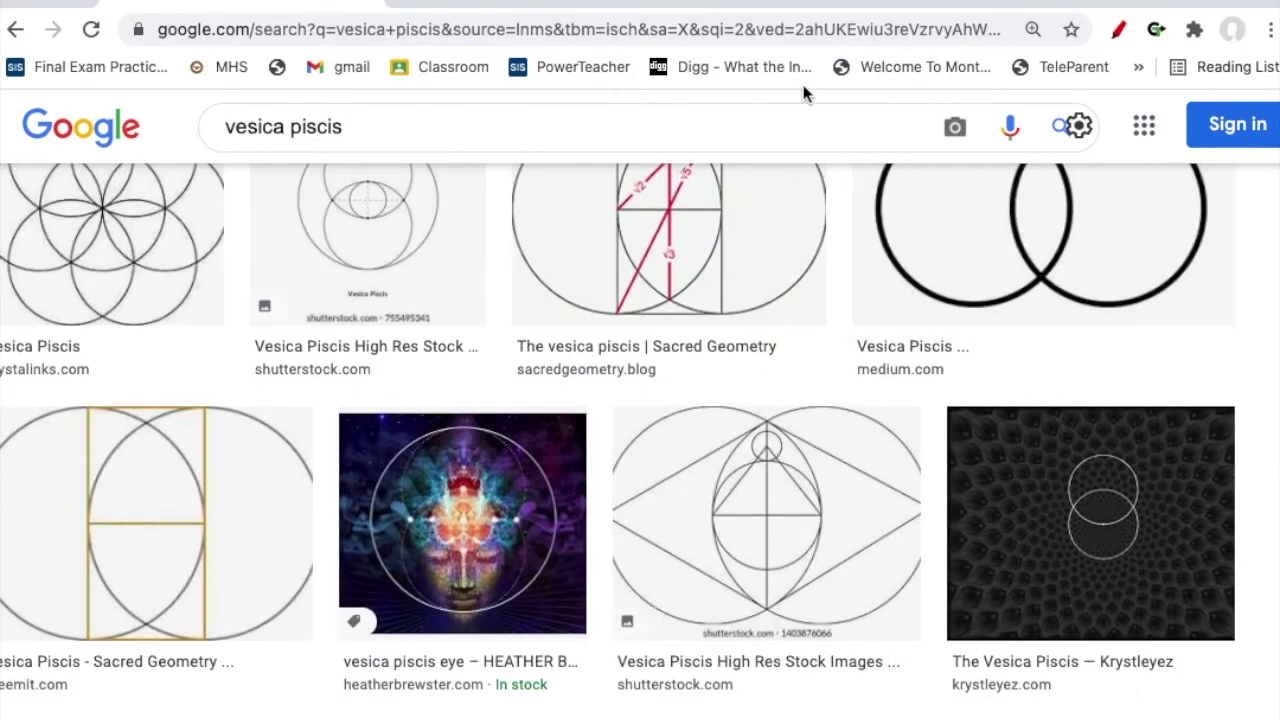